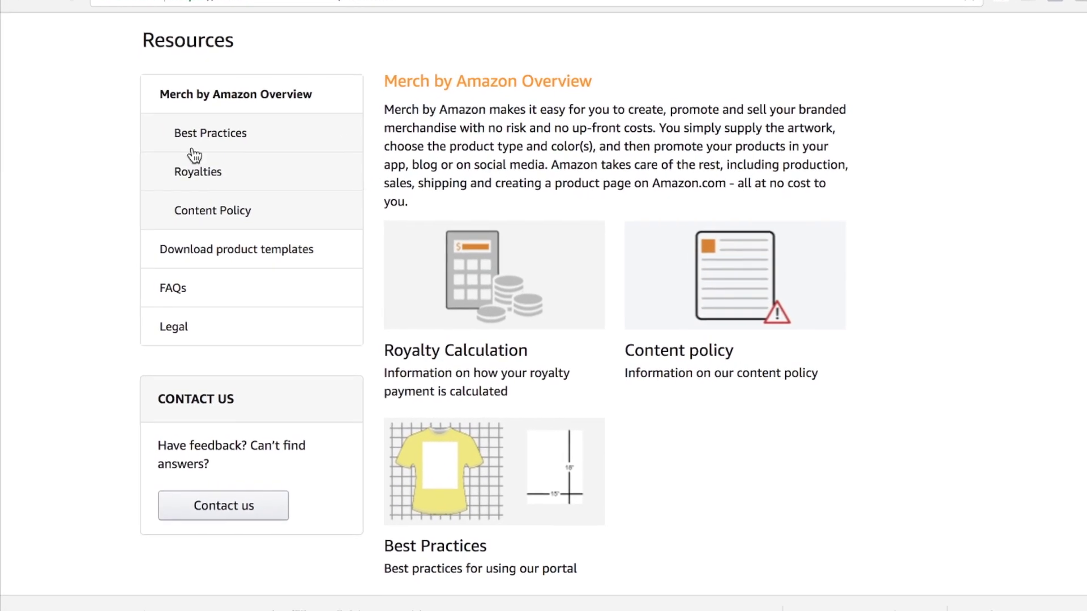
Download the Adobe Photoshop templates for t-shirts and hoodie fronts from the product templates page
{"action": "left_click", "coordinate": [238, 249]}
{"action": "scroll", "coordinate": [581, 339], "scroll_direction": "down", "scroll_amount": 1}
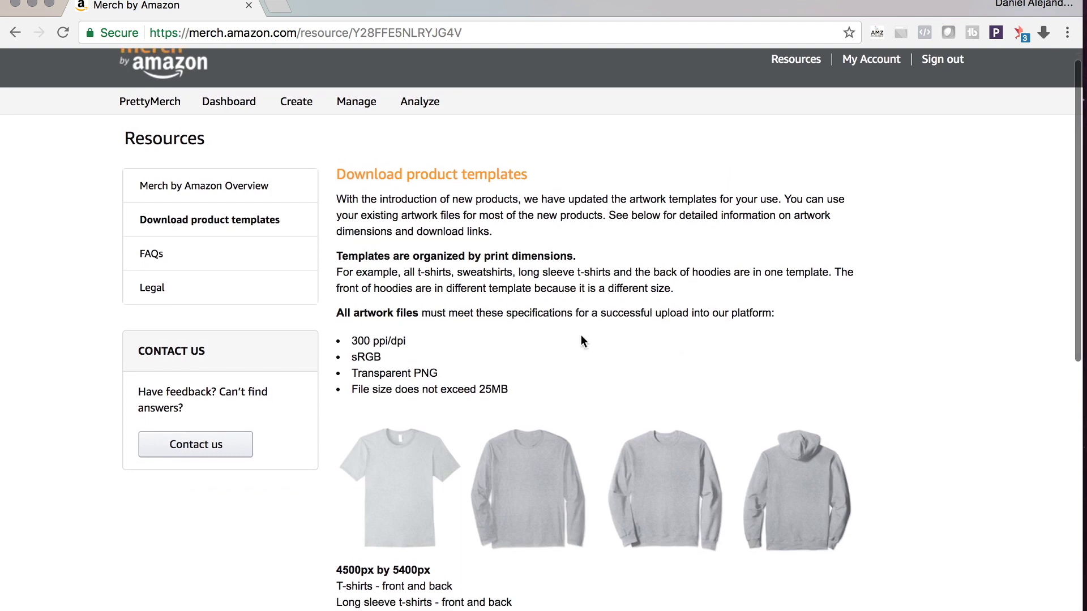
{"action": "scroll", "coordinate": [581, 335], "scroll_direction": "down", "scroll_amount": 7}
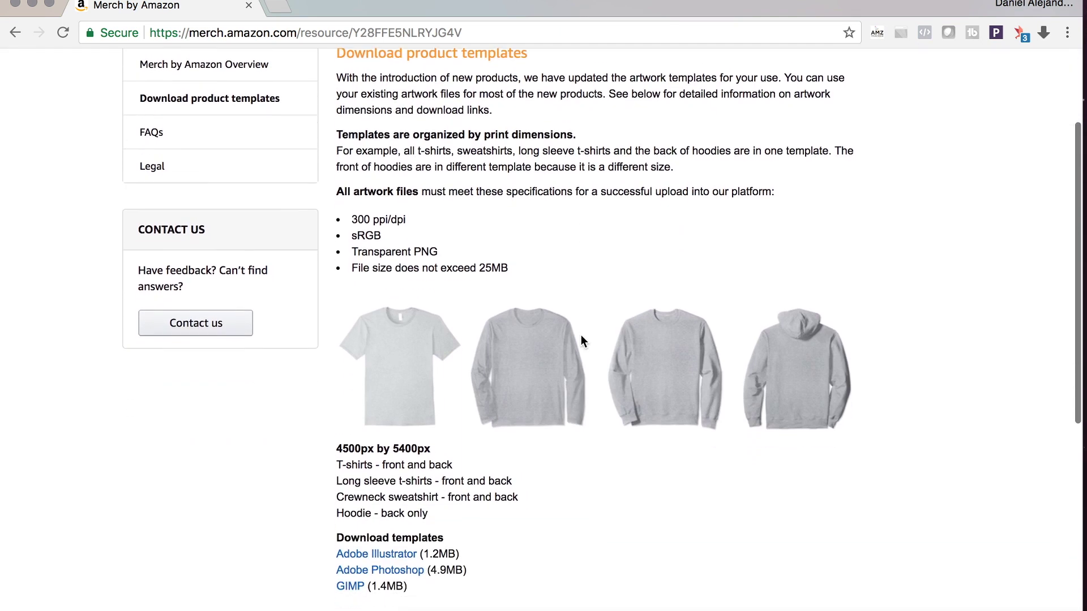
{"action": "scroll", "coordinate": [577, 338], "scroll_direction": "up", "scroll_amount": 2}
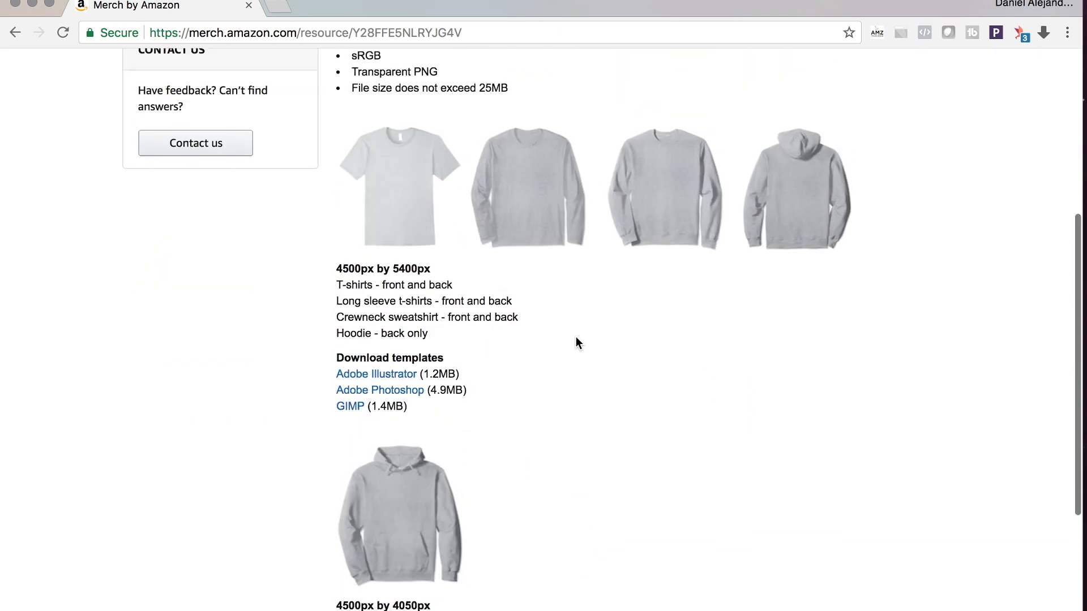
{"action": "left_click", "coordinate": [401, 390]}
{"action": "scroll", "coordinate": [542, 444], "scroll_direction": "down", "scroll_amount": 5}
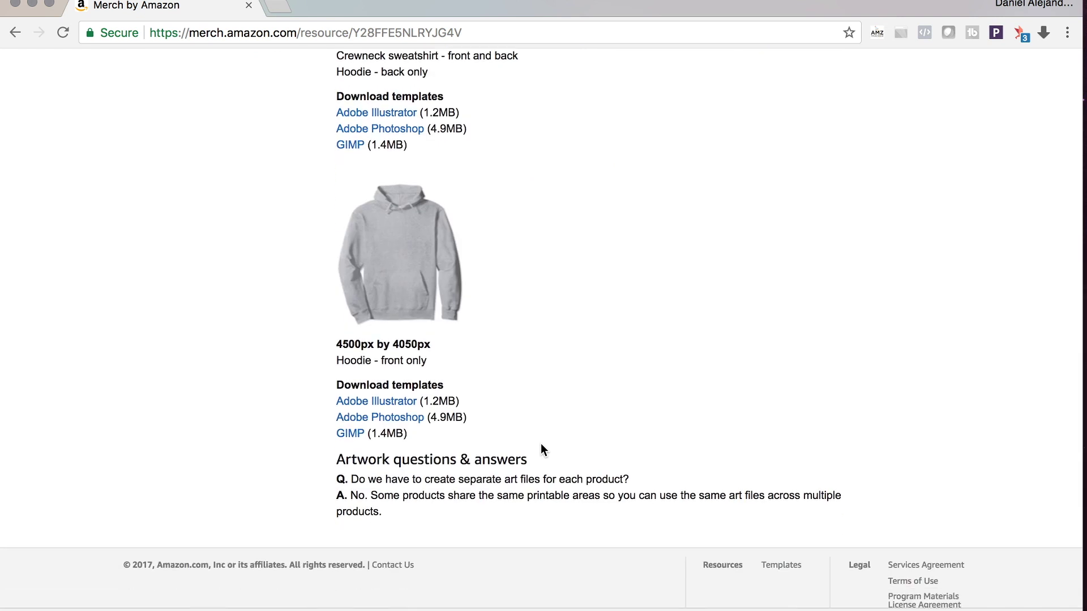
{"action": "left_click", "coordinate": [410, 418]}
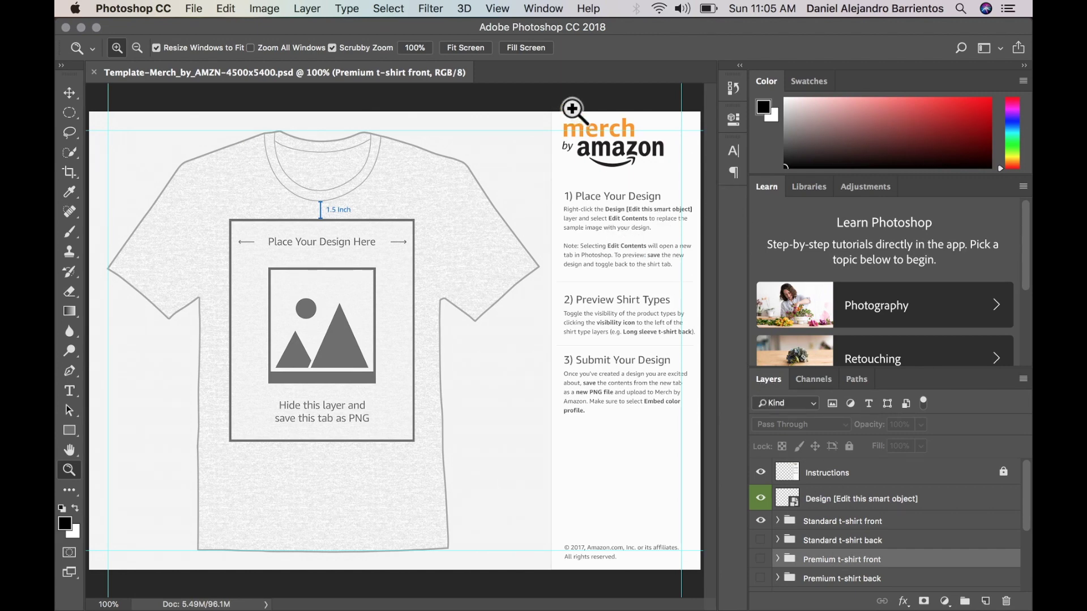
Open and close the Window menu without changing any panels
{"action": "left_click", "coordinate": [543, 9]}
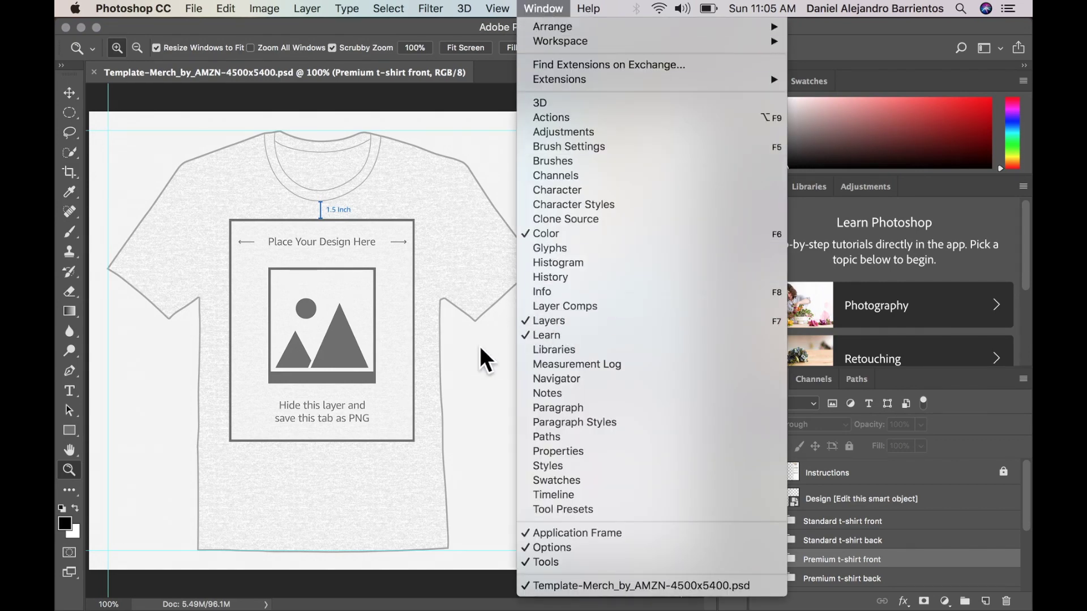
{"action": "left_click", "coordinate": [484, 375]}
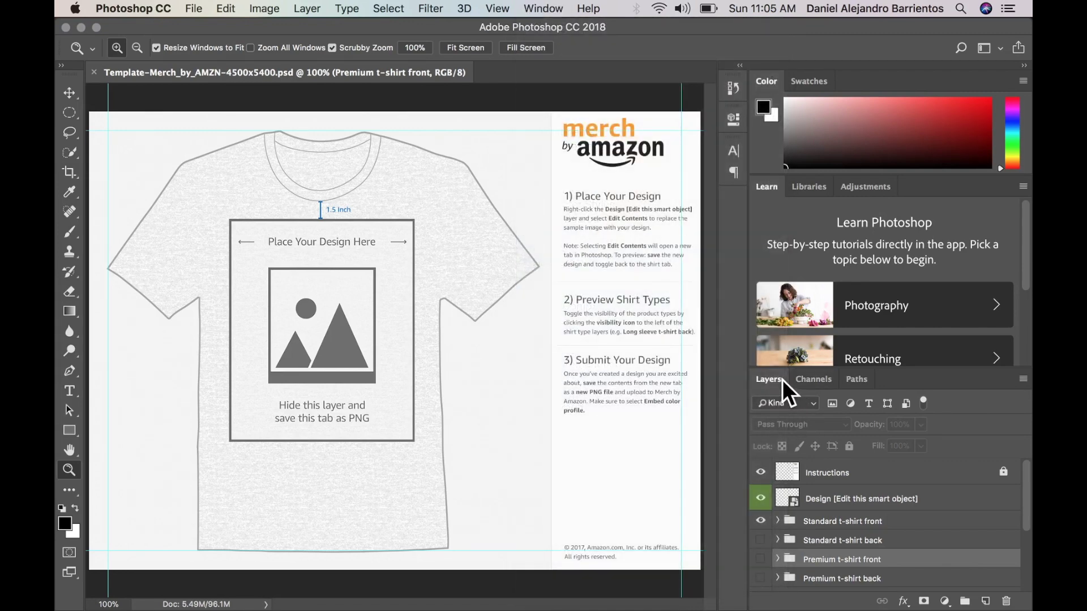
{"action": "left_click", "coordinate": [840, 480]}
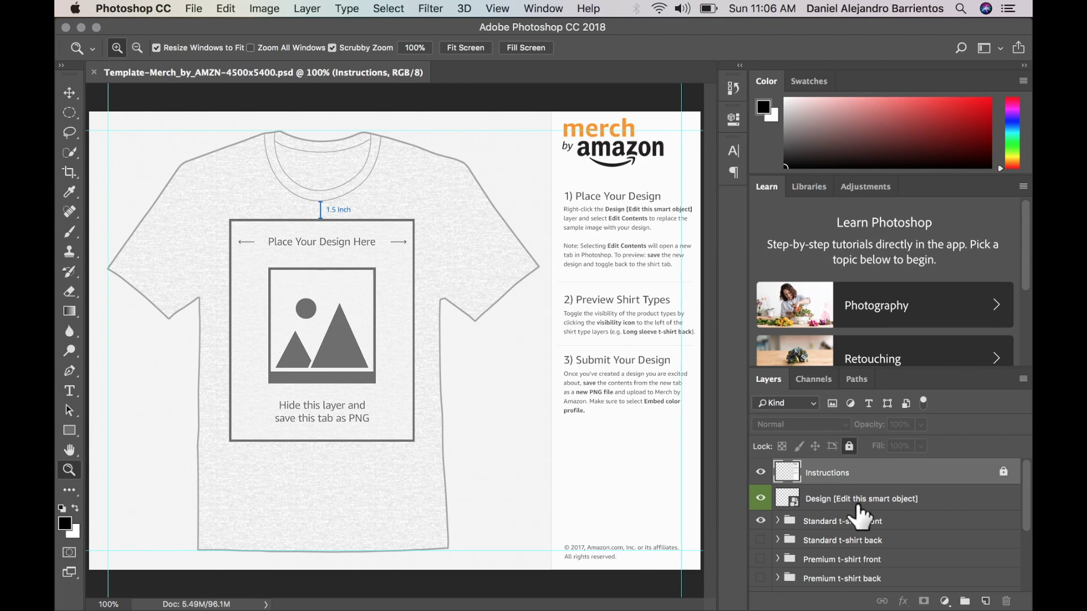
{"action": "scroll", "coordinate": [860, 515], "scroll_direction": "down", "scroll_amount": 5}
{"action": "scroll", "coordinate": [855, 513], "scroll_direction": "up", "scroll_amount": 5}
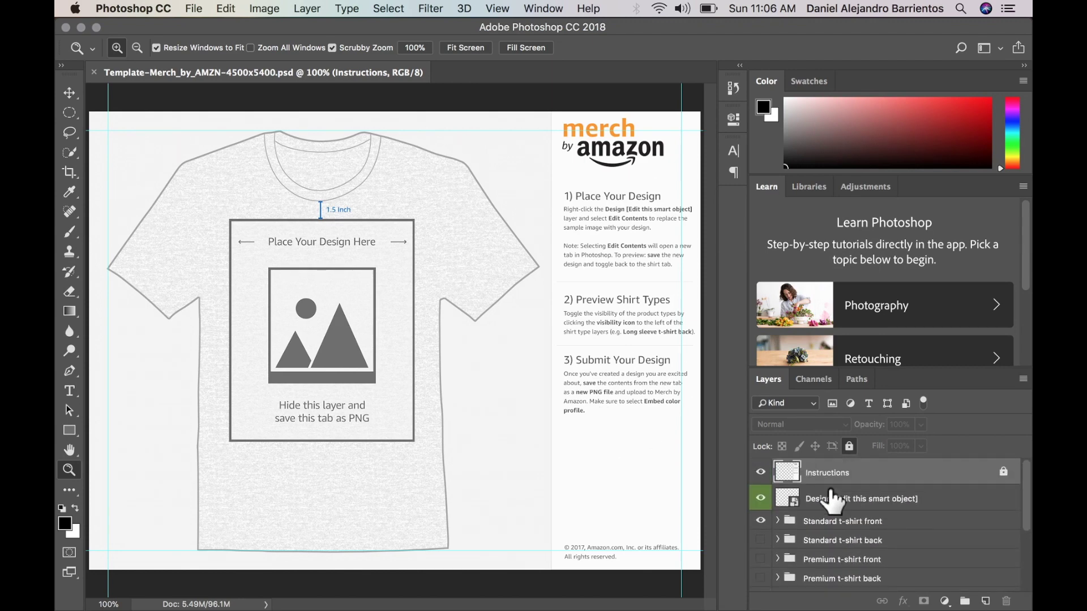
{"action": "left_click", "coordinate": [761, 498]}
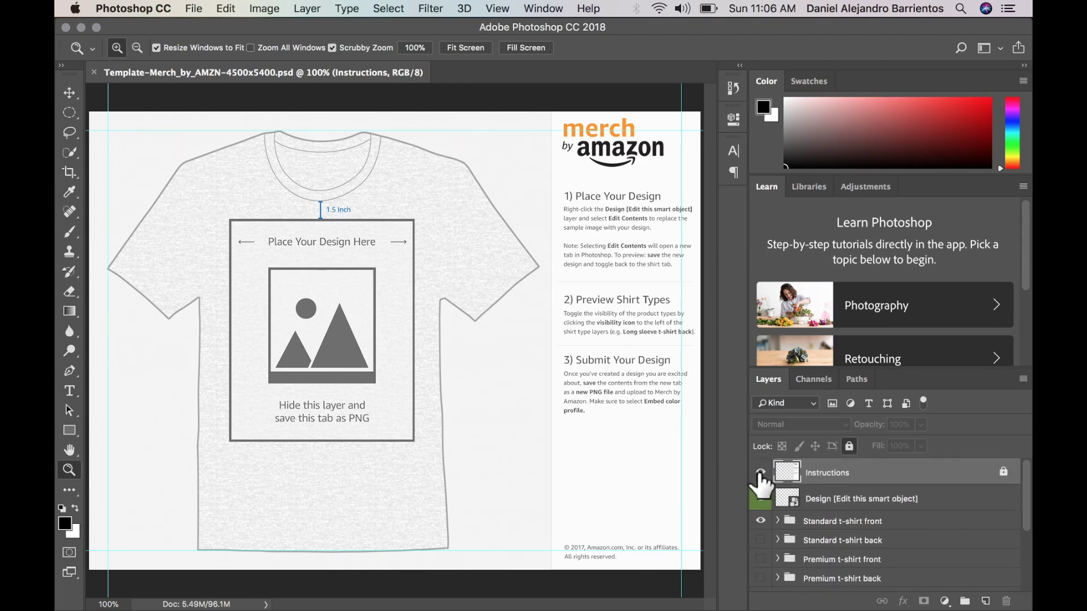
{"action": "left_click", "coordinate": [760, 473]}
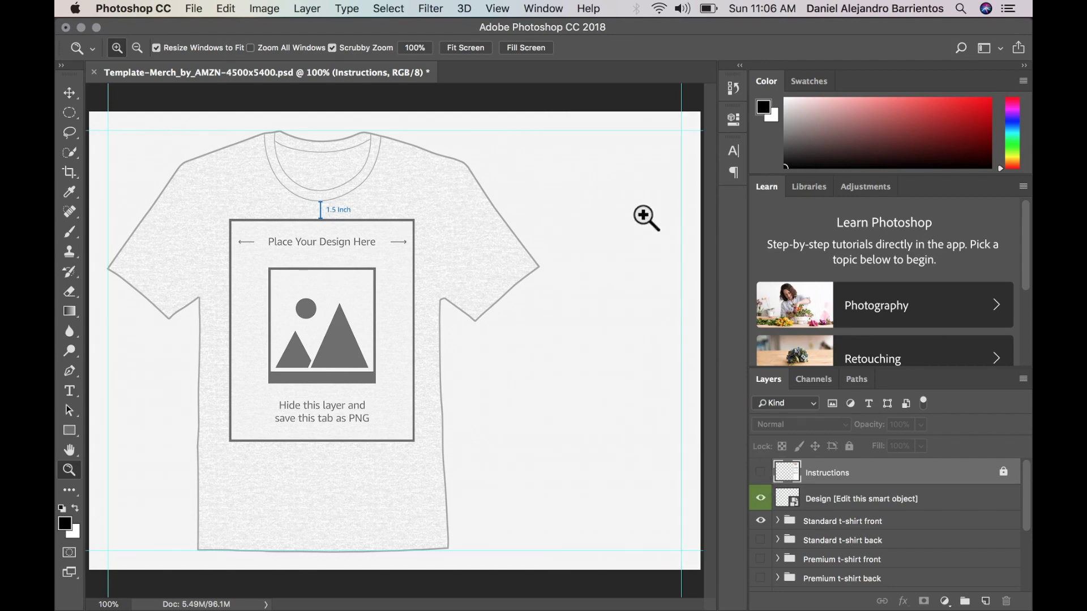
{"action": "left_click", "coordinate": [760, 475]}
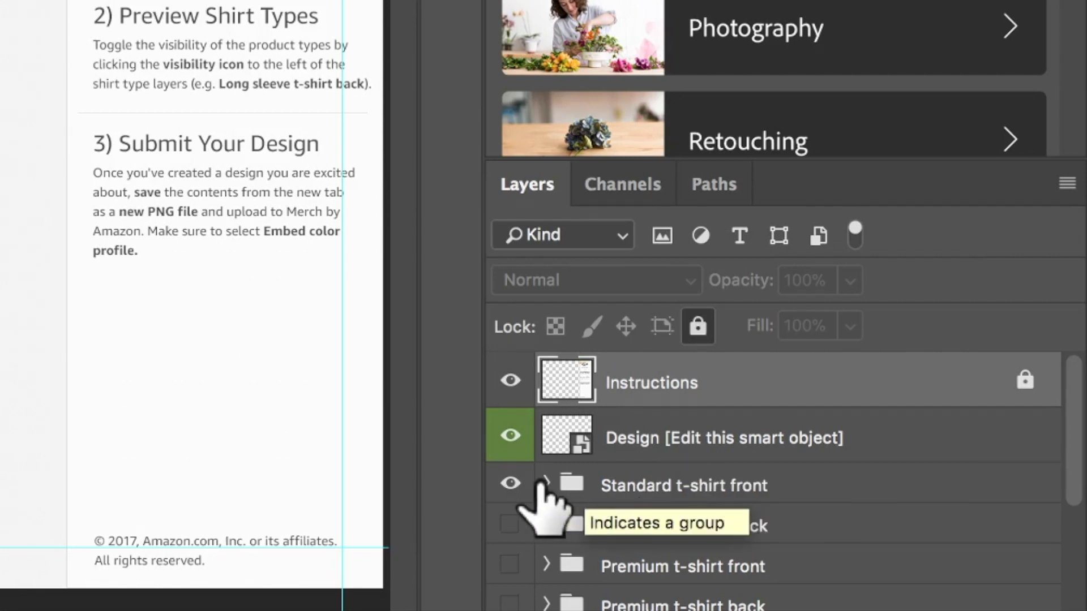
{"action": "scroll", "coordinate": [711, 507], "scroll_direction": "down", "scroll_amount": 1}
{"action": "scroll", "coordinate": [709, 507], "scroll_direction": "down", "scroll_amount": 1}
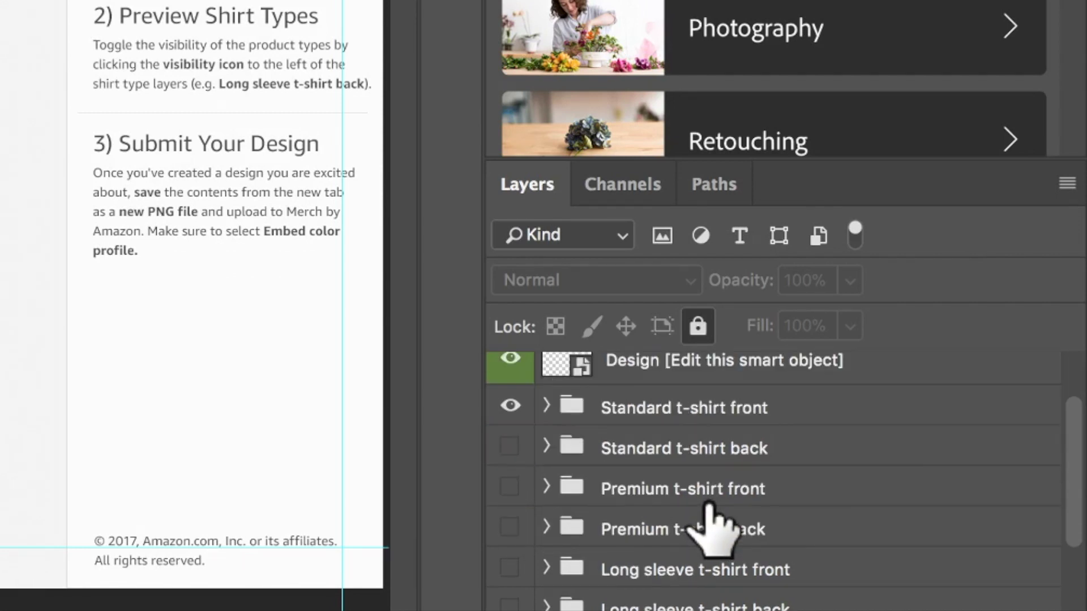
{"action": "scroll", "coordinate": [712, 527], "scroll_direction": "down", "scroll_amount": 1}
{"action": "scroll", "coordinate": [716, 529], "scroll_direction": "down", "scroll_amount": 1}
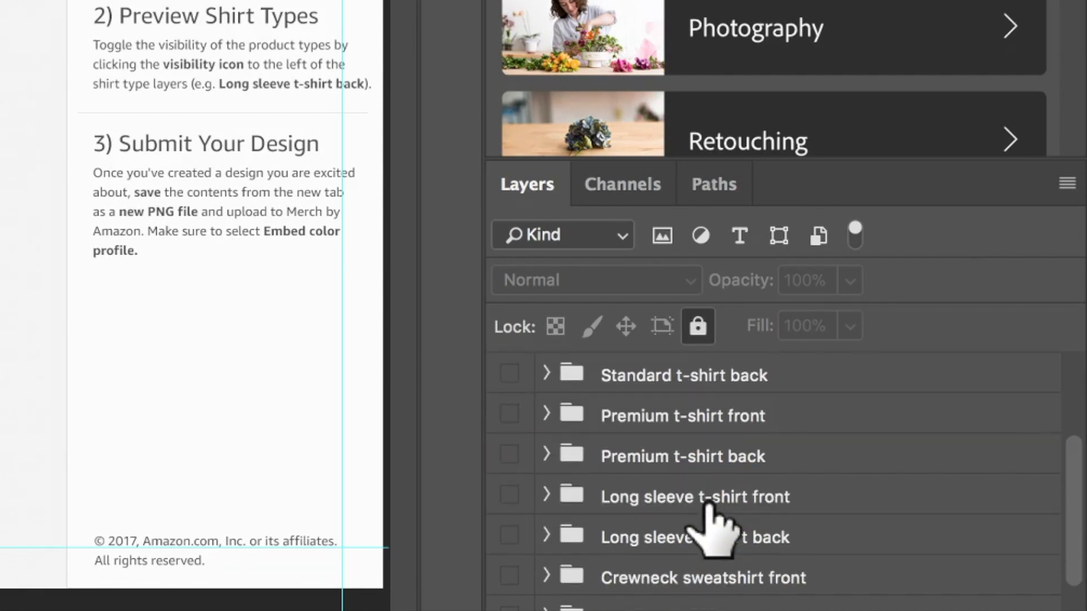
{"action": "scroll", "coordinate": [708, 506], "scroll_direction": "up", "scroll_amount": 3}
{"action": "scroll", "coordinate": [709, 508], "scroll_direction": "down", "scroll_amount": 1}
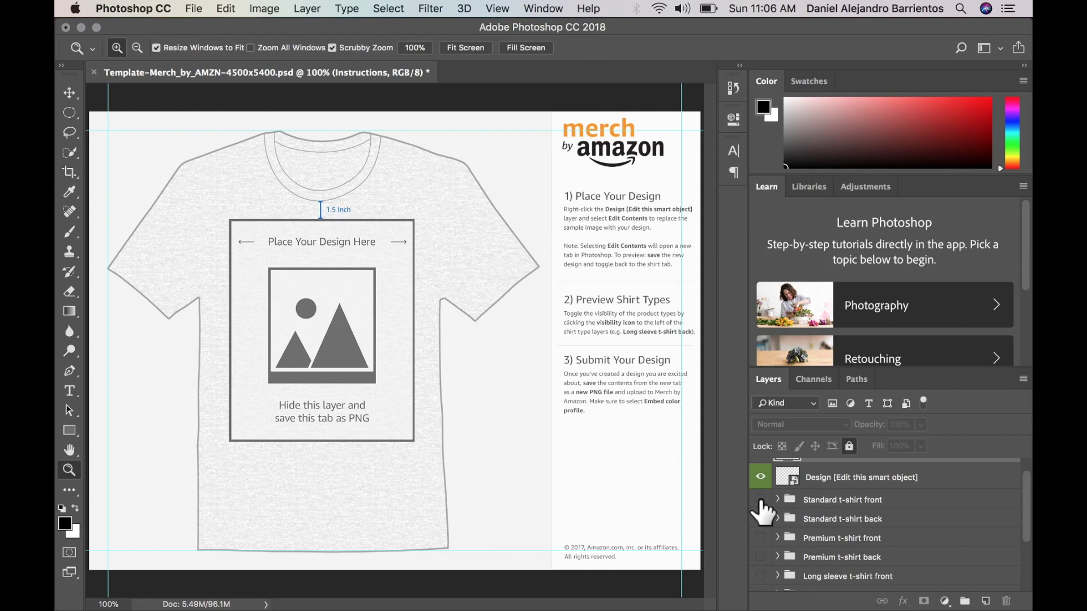
{"action": "left_click", "coordinate": [760, 500]}
{"action": "left_click", "coordinate": [761, 500]}
{"action": "left_click", "coordinate": [760, 500]}
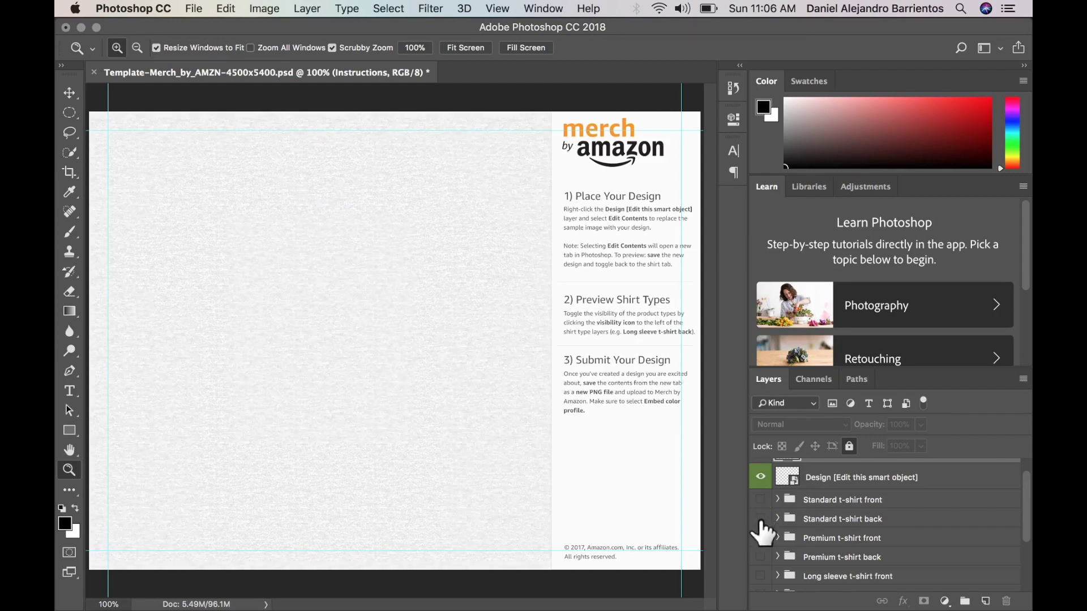
{"action": "left_click", "coordinate": [761, 520]}
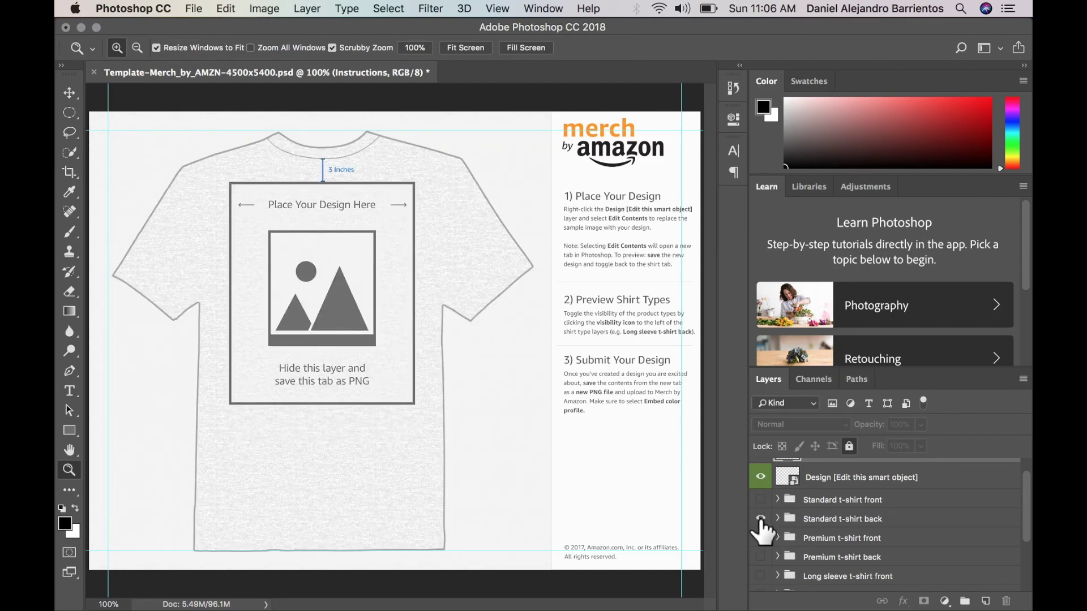
{"action": "left_click", "coordinate": [760, 520]}
{"action": "scroll", "coordinate": [776, 561], "scroll_direction": "down", "scroll_amount": 3}
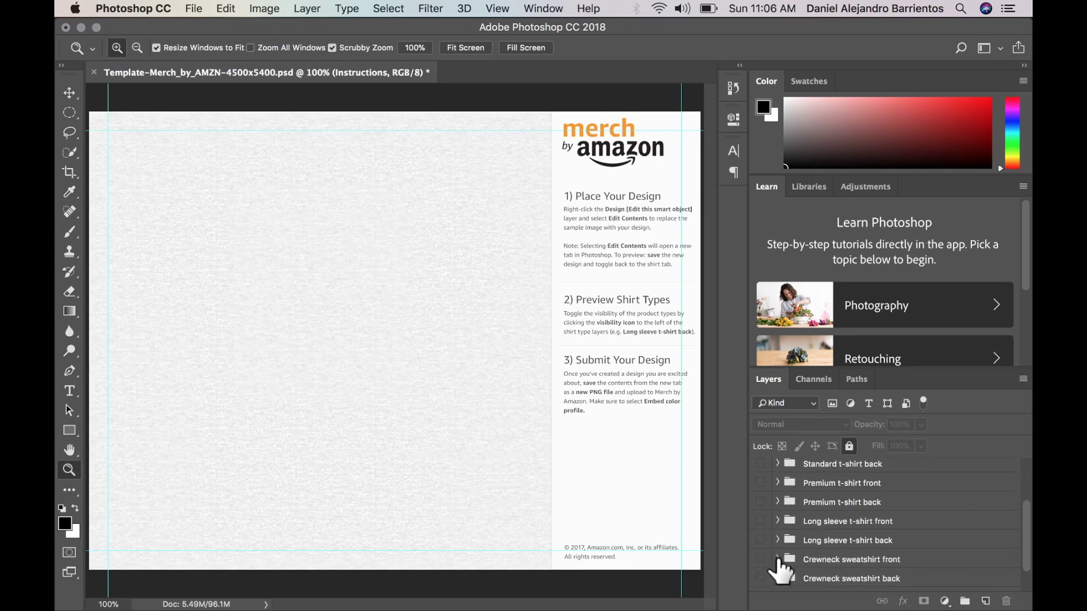
{"action": "left_click", "coordinate": [761, 559]}
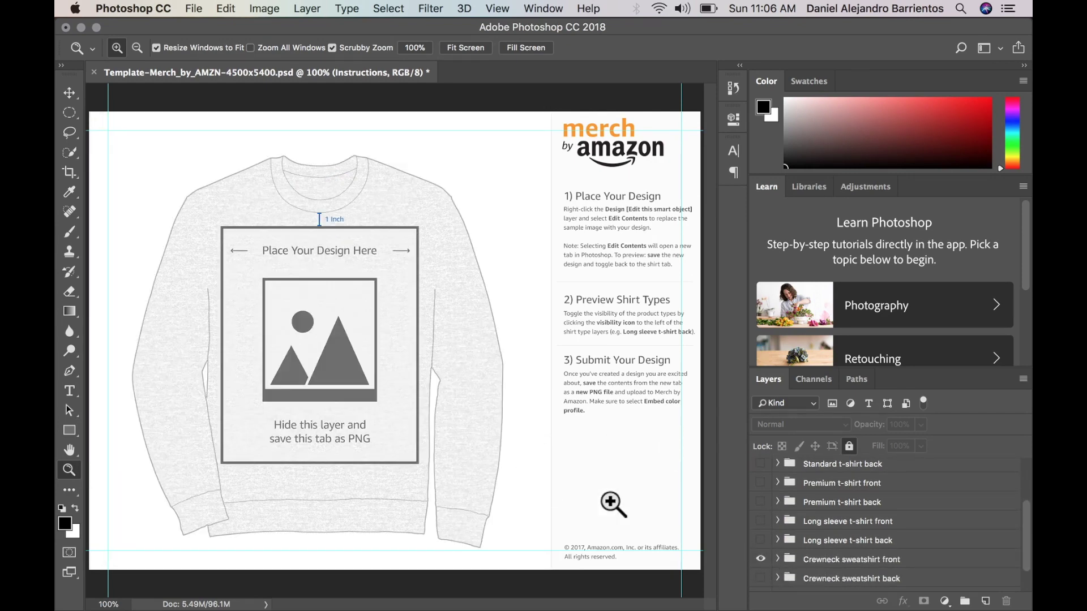
{"action": "left_click", "coordinate": [760, 559]}
{"action": "scroll", "coordinate": [849, 545], "scroll_direction": "down", "scroll_amount": 1}
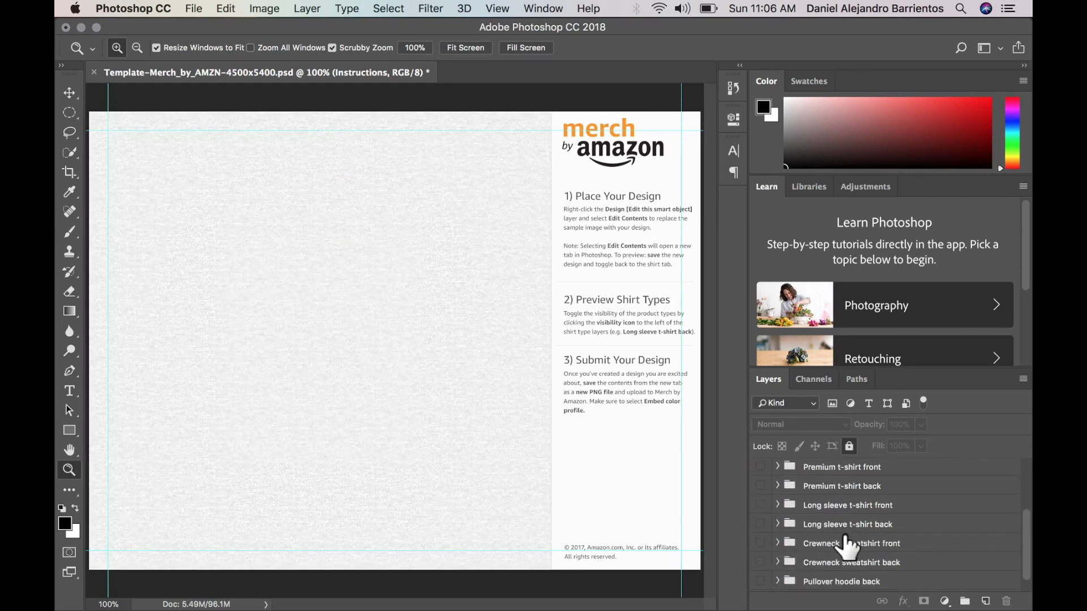
{"action": "scroll", "coordinate": [849, 545], "scroll_direction": "down", "scroll_amount": 1}
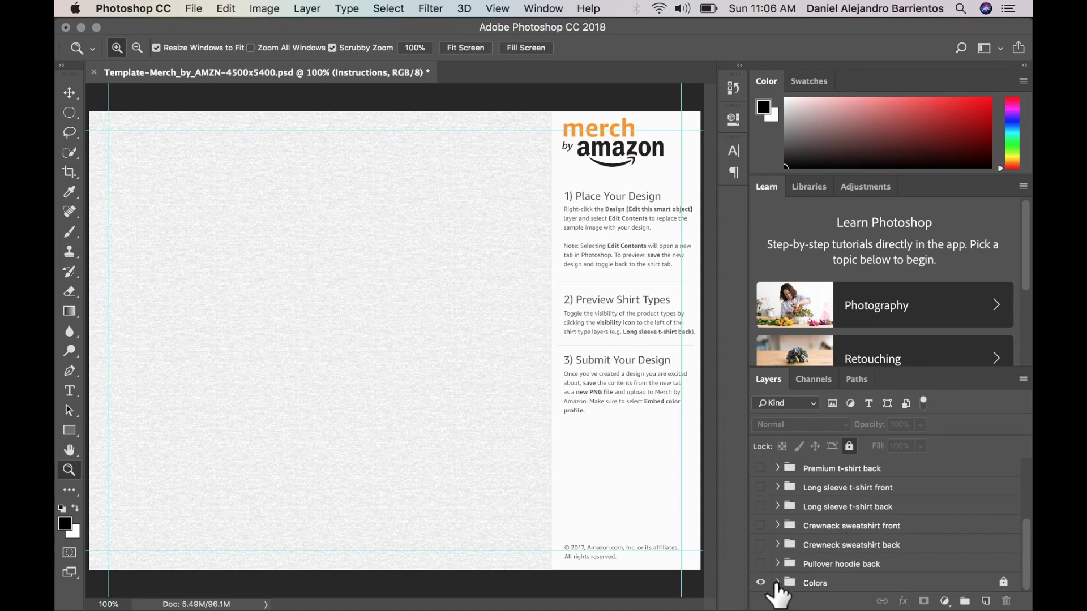
{"action": "scroll", "coordinate": [810, 524], "scroll_direction": "up", "scroll_amount": 5}
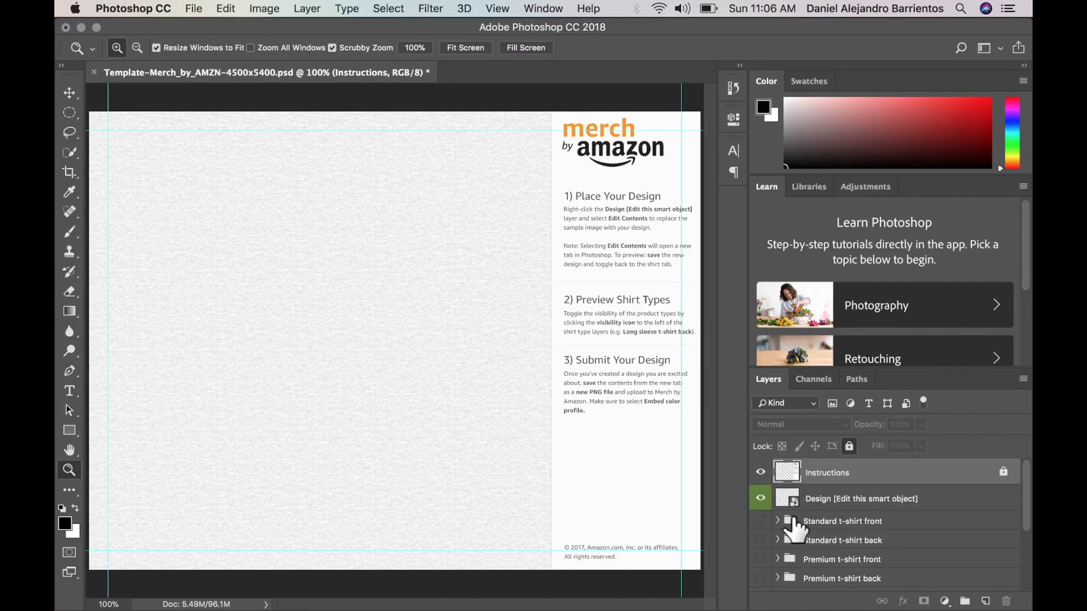
{"action": "left_click", "coordinate": [761, 521]}
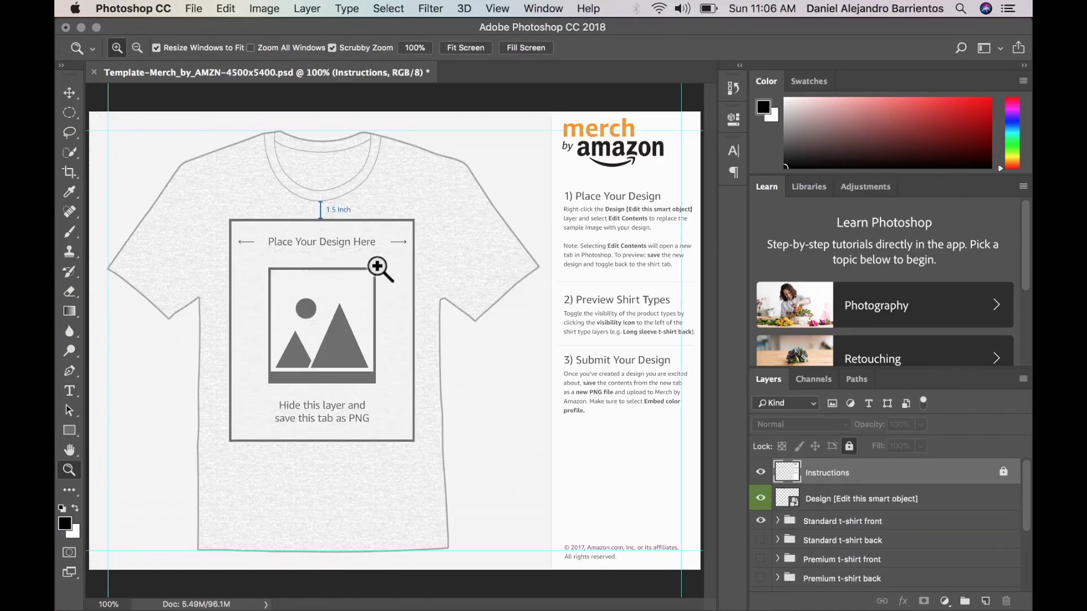
{"action": "left_click", "coordinate": [800, 504]}
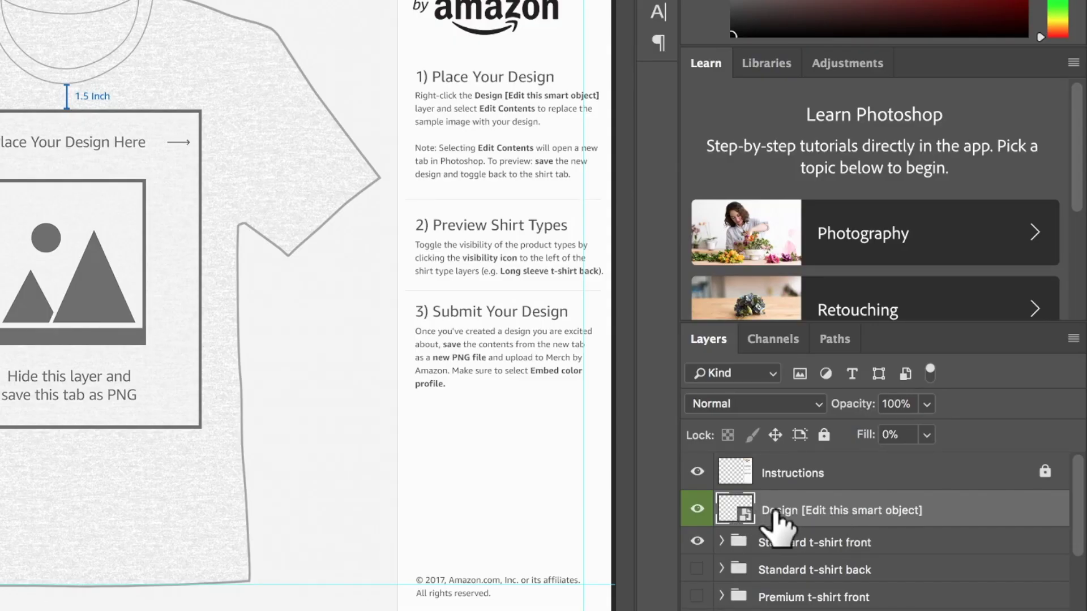
{"action": "right_click", "coordinate": [778, 513]}
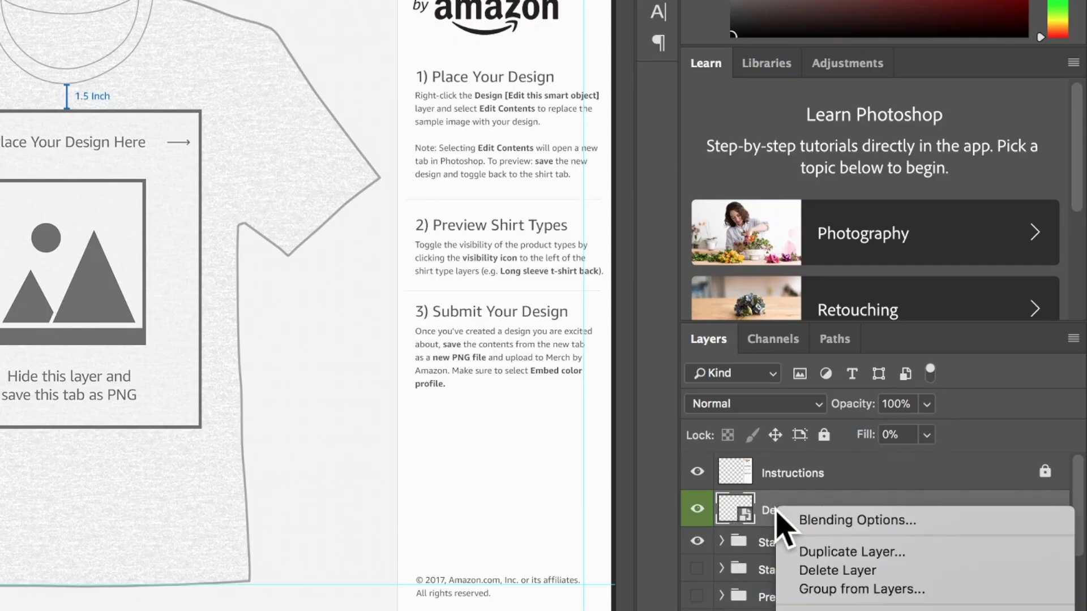
{"action": "scroll", "coordinate": [877, 317], "scroll_direction": "down", "scroll_amount": 15}
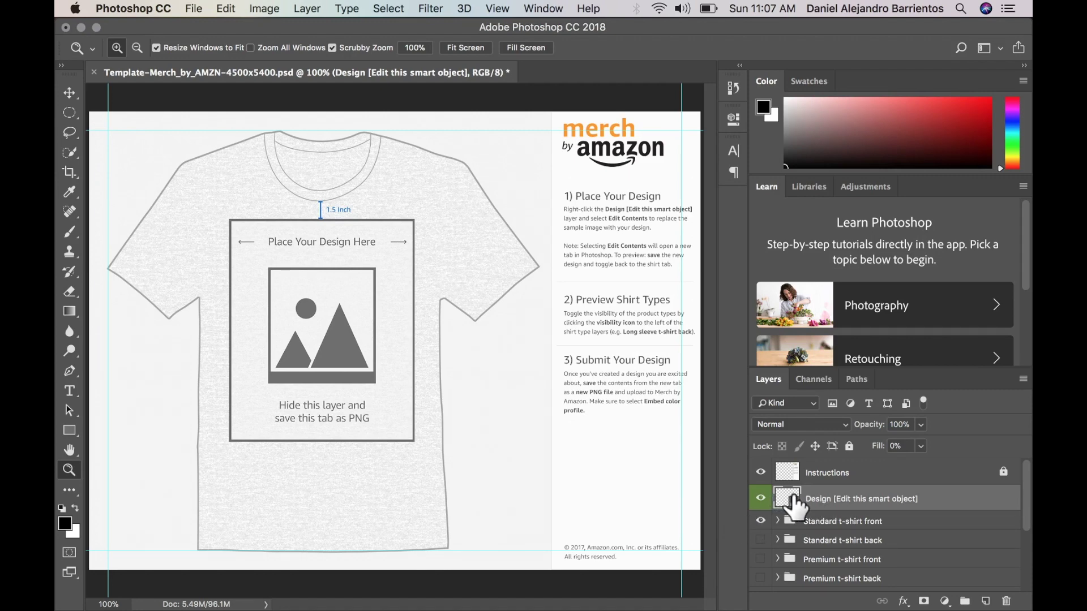
Open the Design smart object's .psb, compare it with the template, and hide the Sample Image layer
{"action": "double_click", "coordinate": [793, 499]}
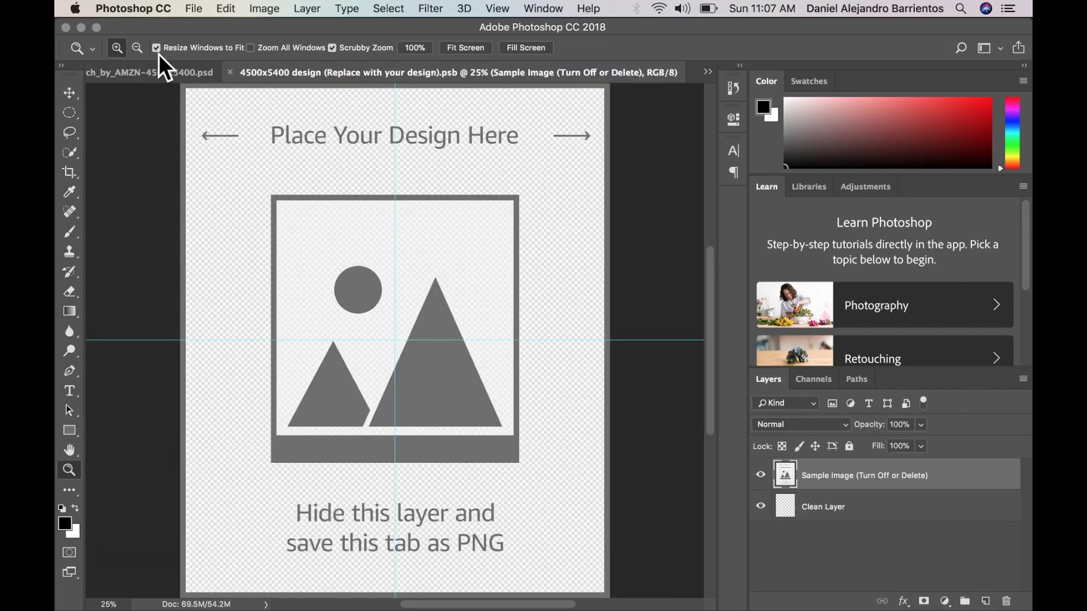
{"action": "left_click", "coordinate": [151, 71]}
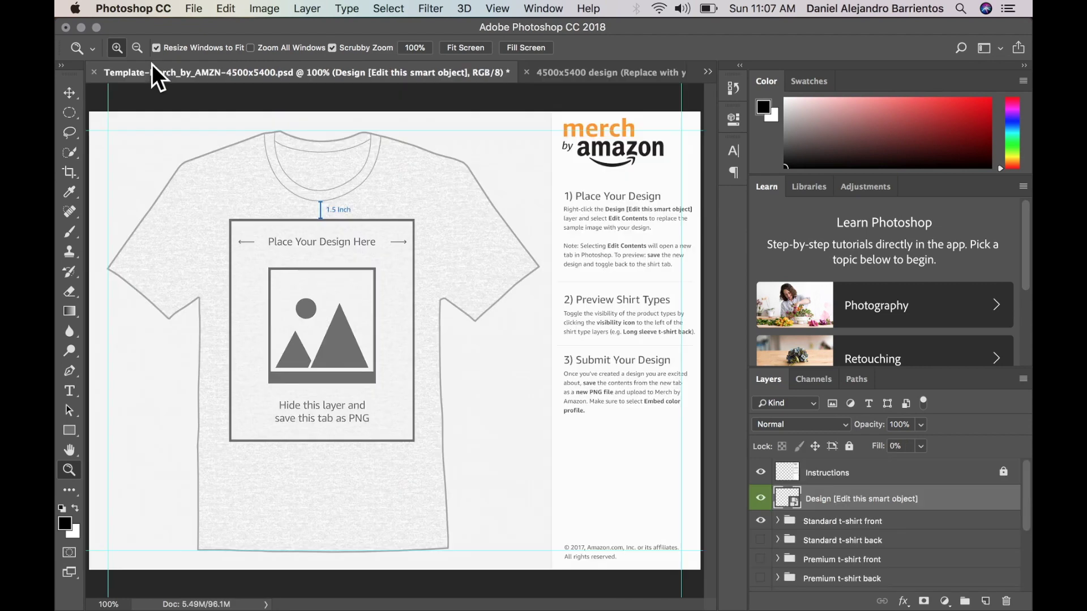
{"action": "left_click", "coordinate": [599, 74]}
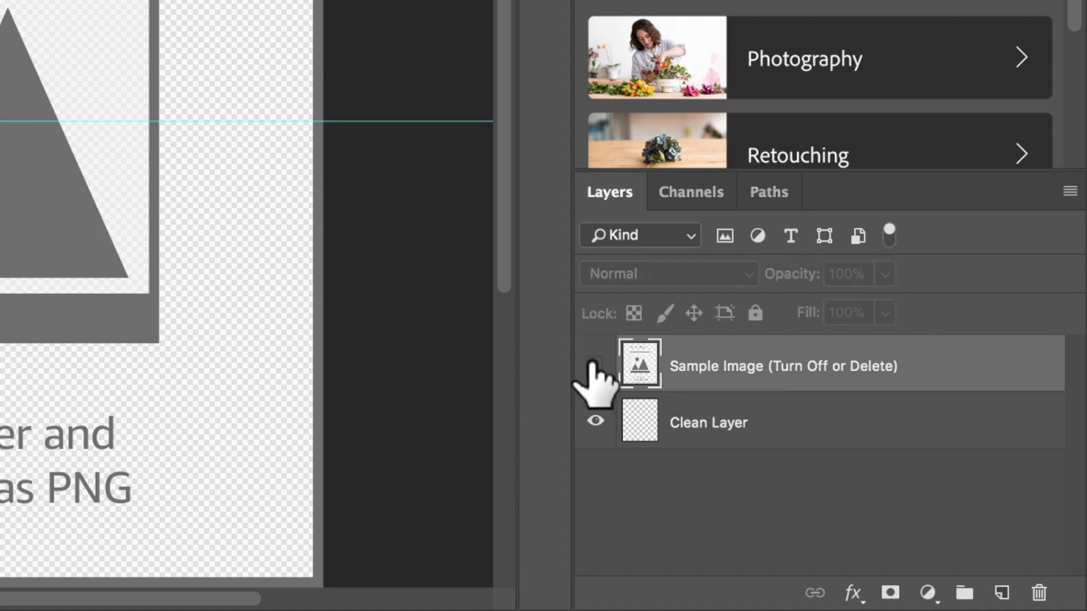
{"action": "left_click", "coordinate": [594, 365]}
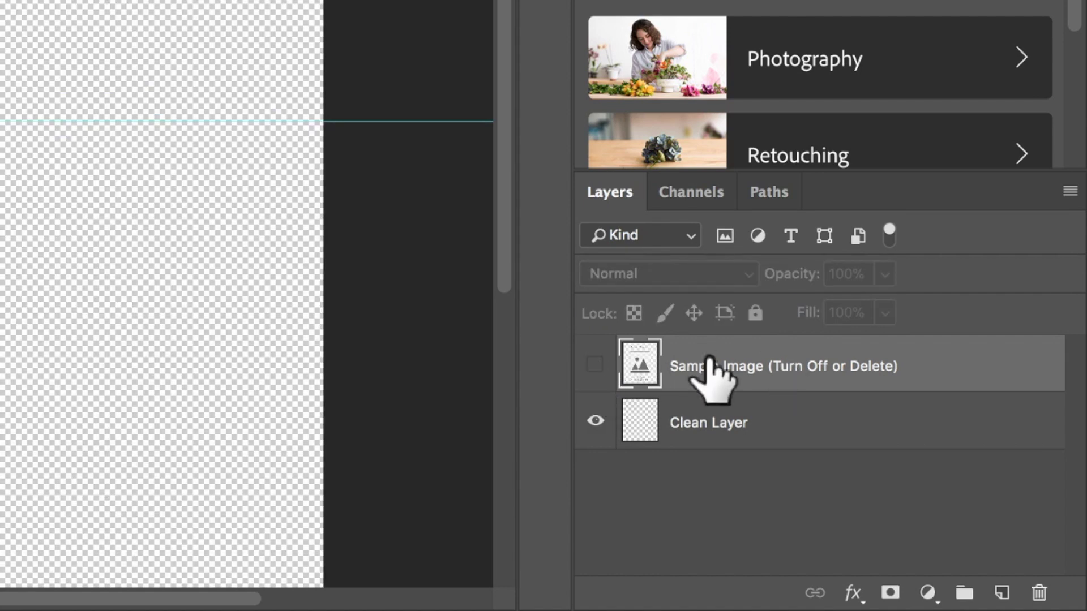
Add an empty Layer 1 and zoom out to 16.67% so the whole canvas fits
{"action": "left_click", "coordinate": [1001, 593]}
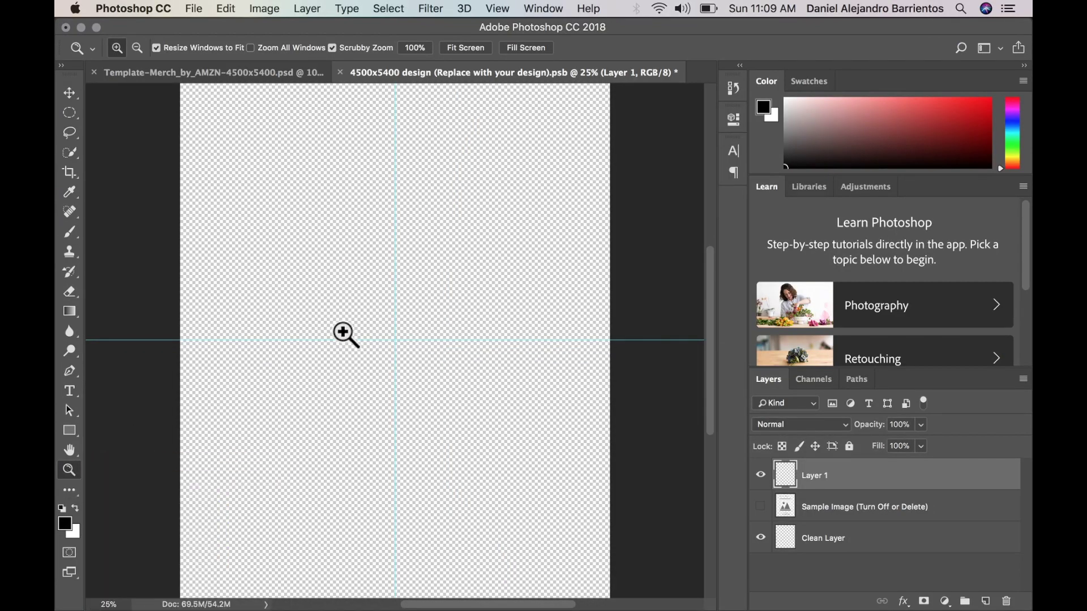
{"action": "left_click", "coordinate": [393, 312]}
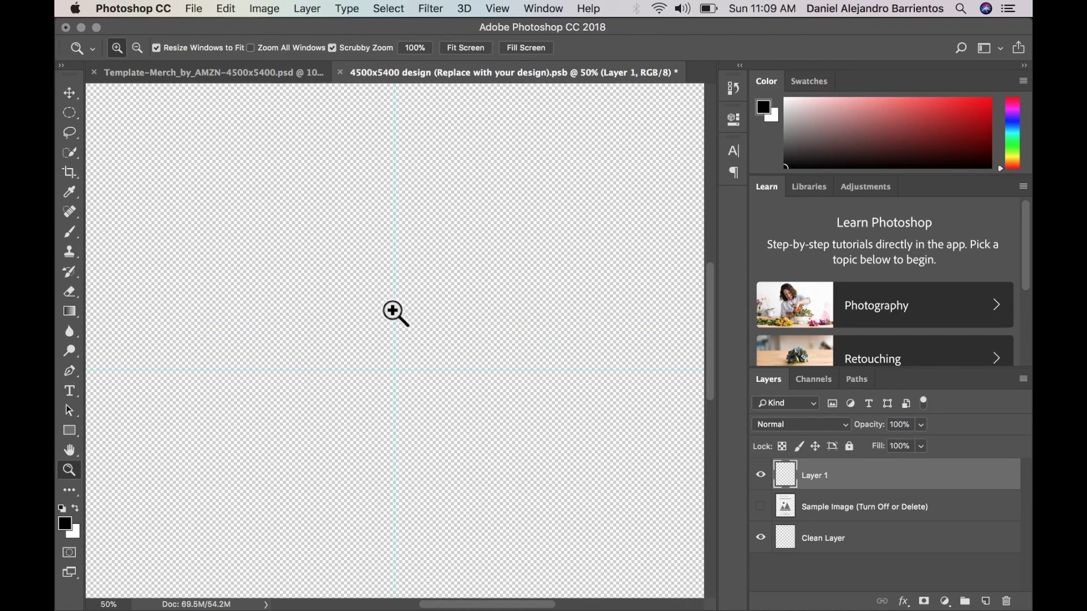
{"action": "key", "text": "alt"}
{"action": "left_click", "coordinate": [395, 315]}
{"action": "left_click", "coordinate": [395, 314]}
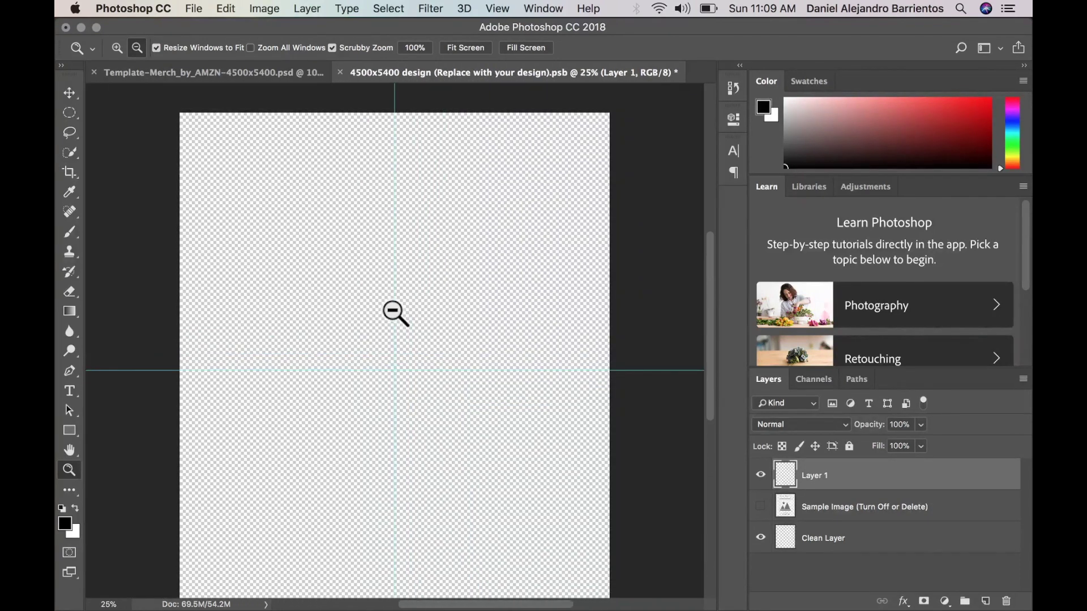
{"action": "left_click", "coordinate": [395, 314]}
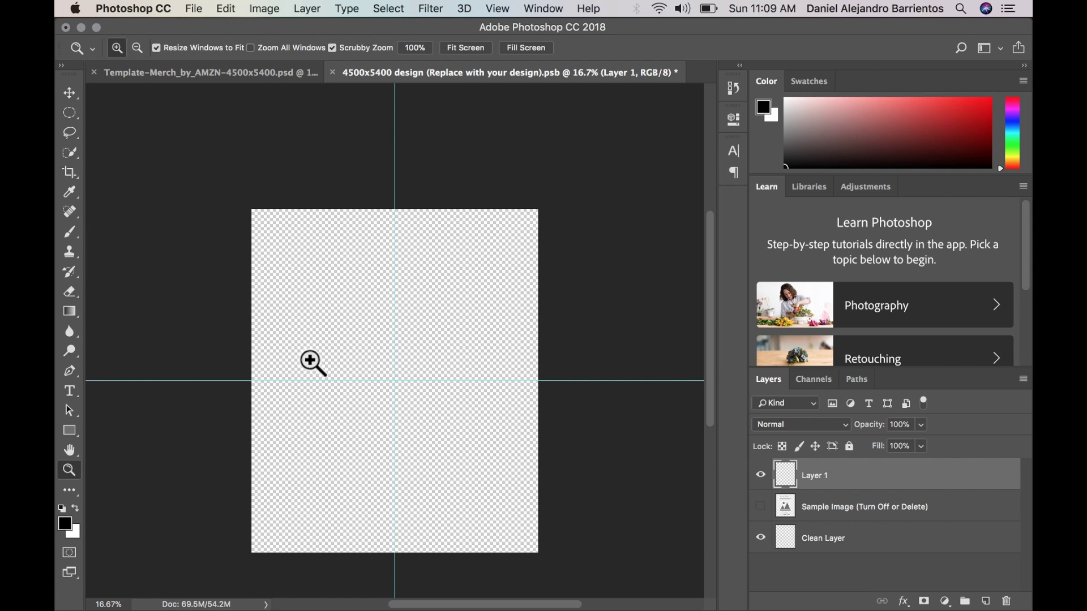
{"action": "left_click", "coordinate": [70, 94]}
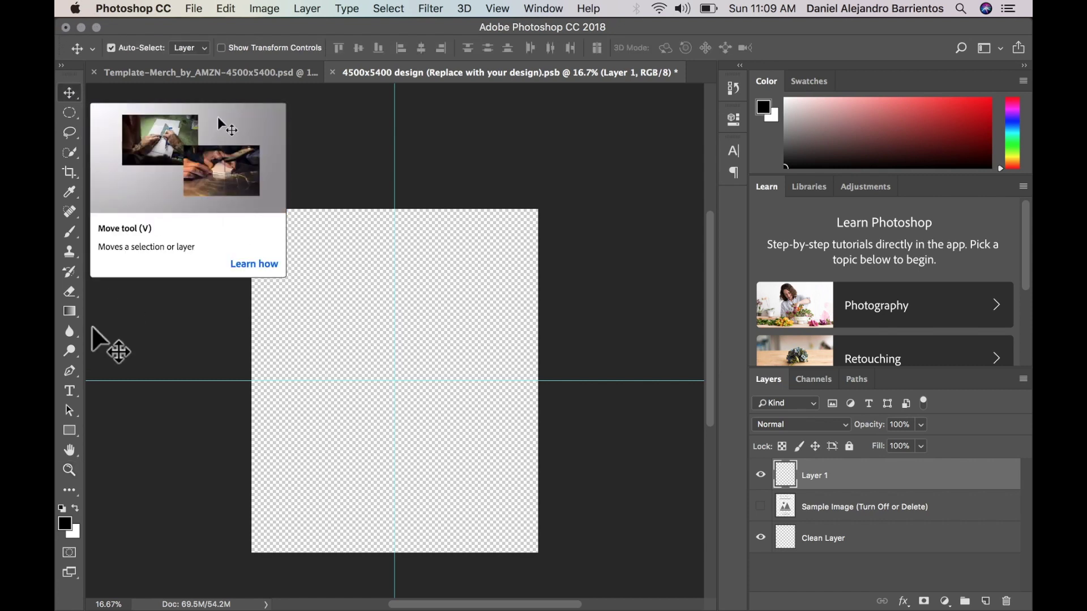
Type 'LOVE' in black Helvetica Neue Condensed Bold at the canvas's upper left
{"action": "left_click", "coordinate": [70, 392]}
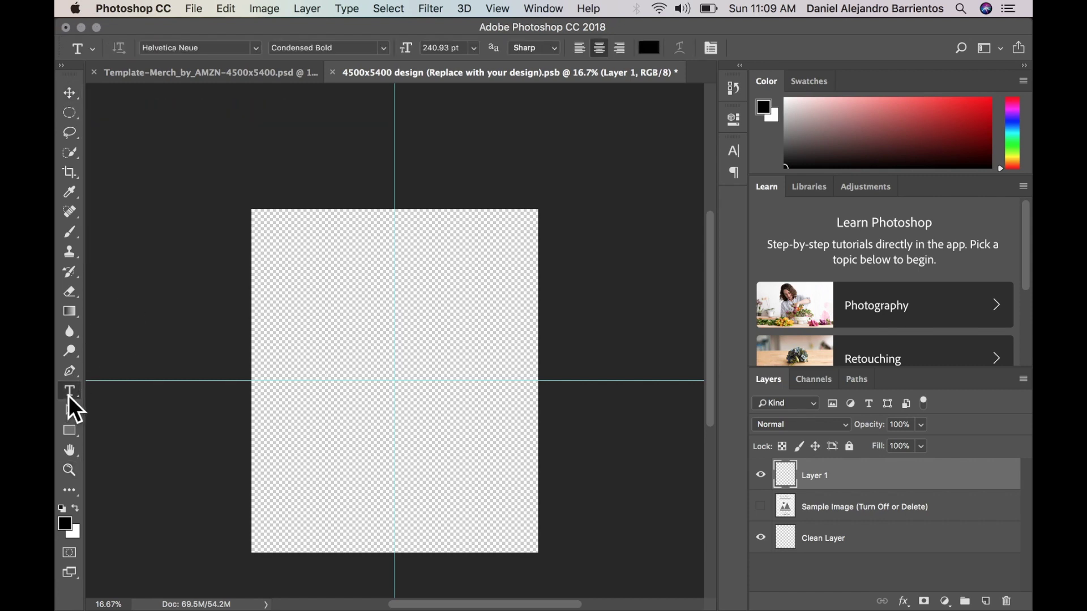
{"action": "left_click", "coordinate": [70, 96]}
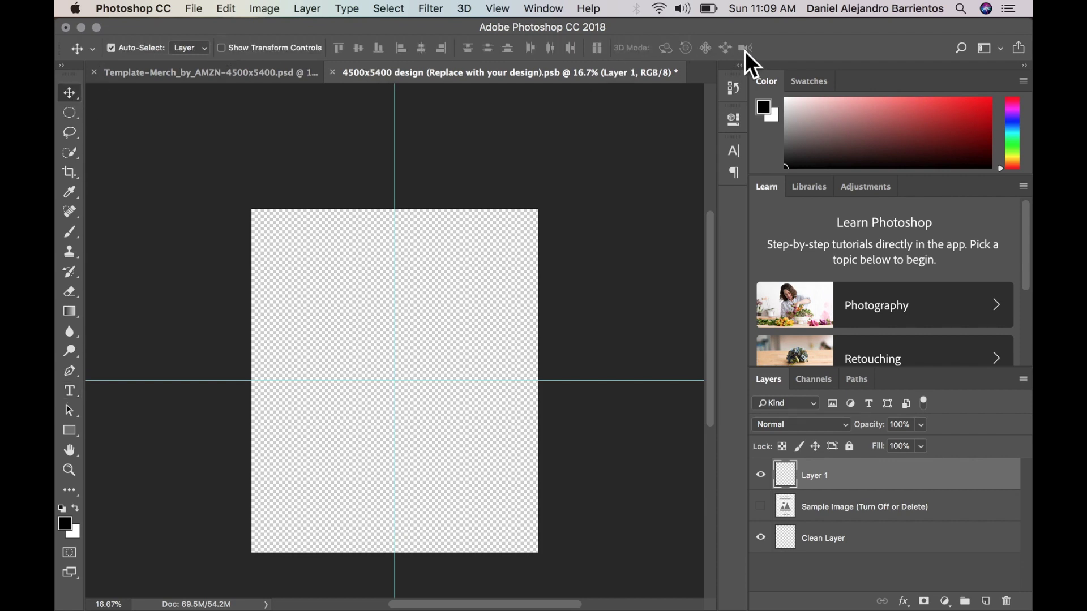
{"action": "left_click", "coordinate": [73, 391]}
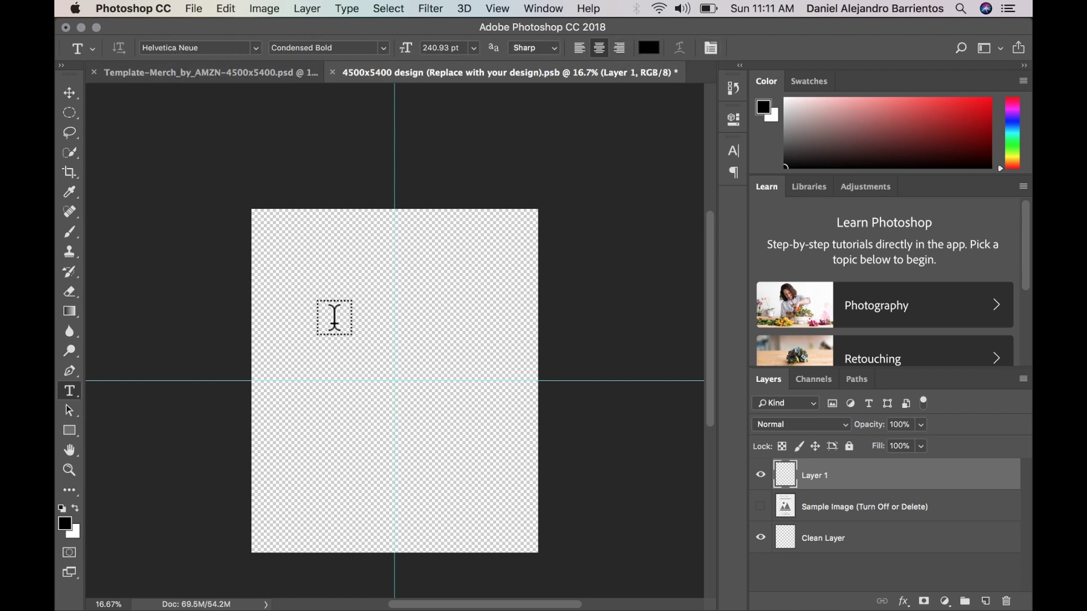
{"action": "left_click", "coordinate": [334, 318]}
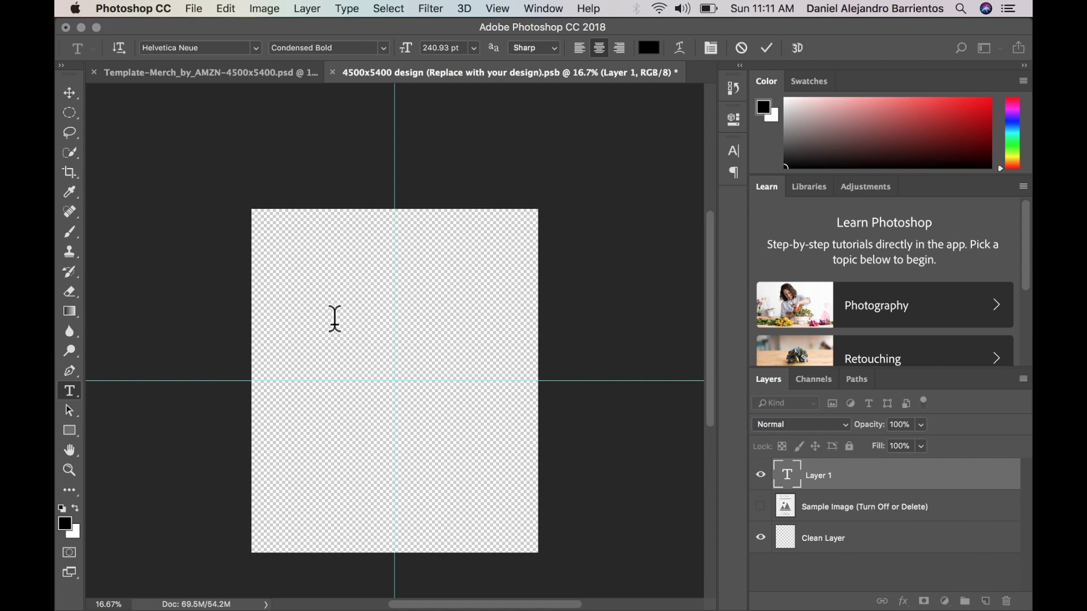
{"action": "type", "text": "LOVE"}
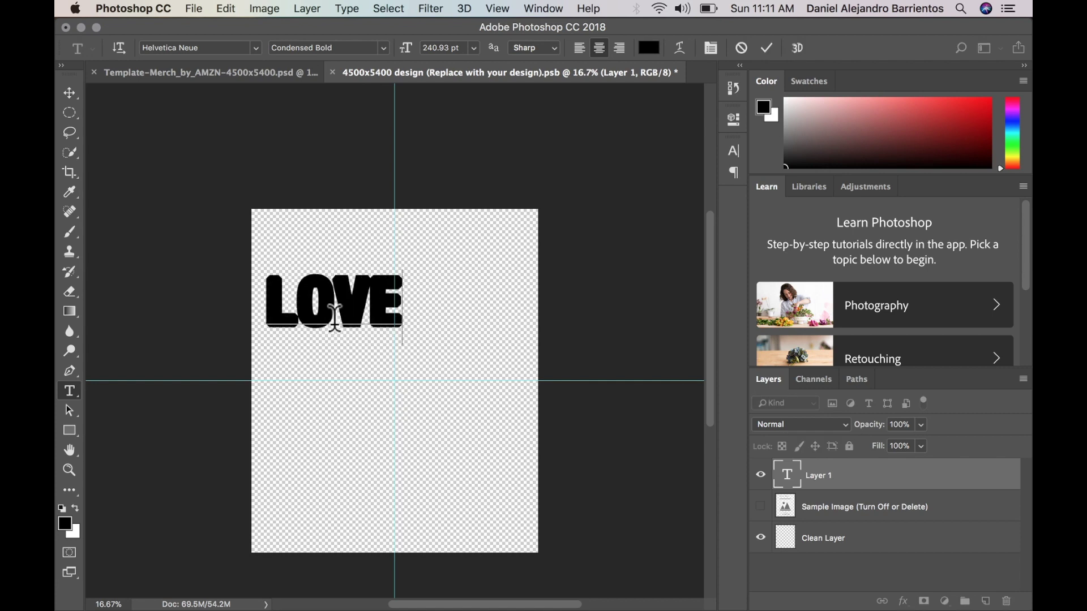
{"action": "left_click", "coordinate": [72, 92]}
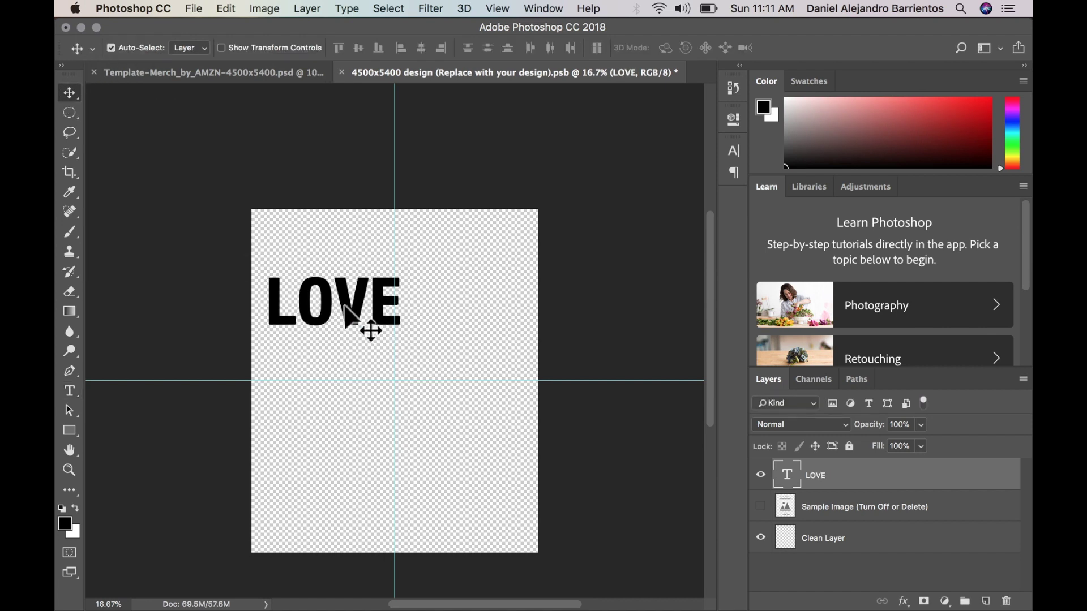
Drag the LOVE text onto the crossing centre guides
{"action": "left_click_drag", "start_coordinate": [368, 328], "coordinate": [395, 315]}
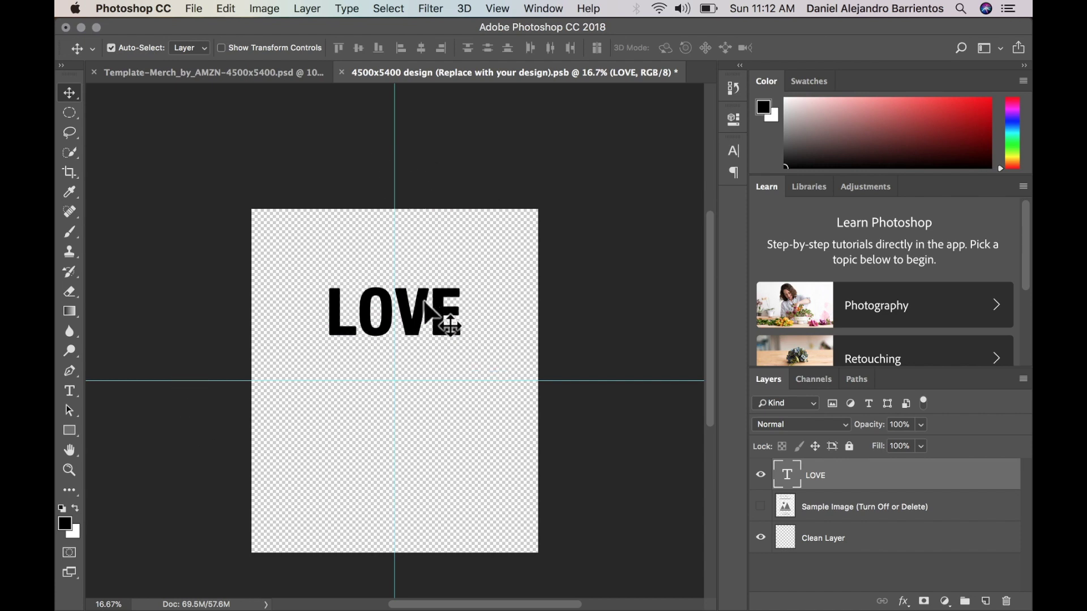
{"action": "left_click_drag", "start_coordinate": [426, 310], "coordinate": [425, 366]}
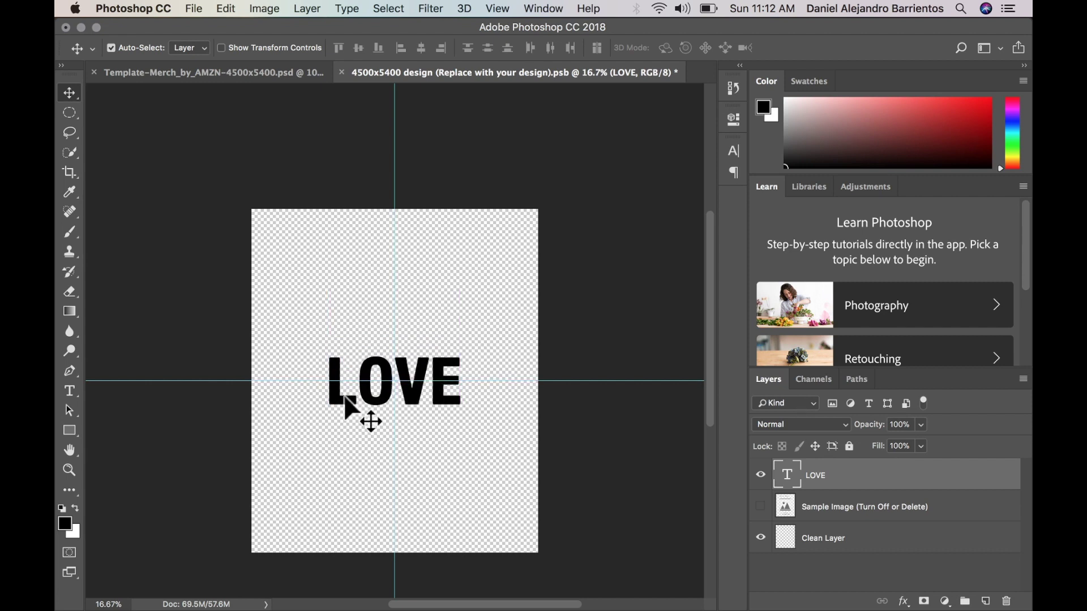
{"action": "scroll", "coordinate": [344, 396], "scroll_direction": "down", "scroll_amount": 3}
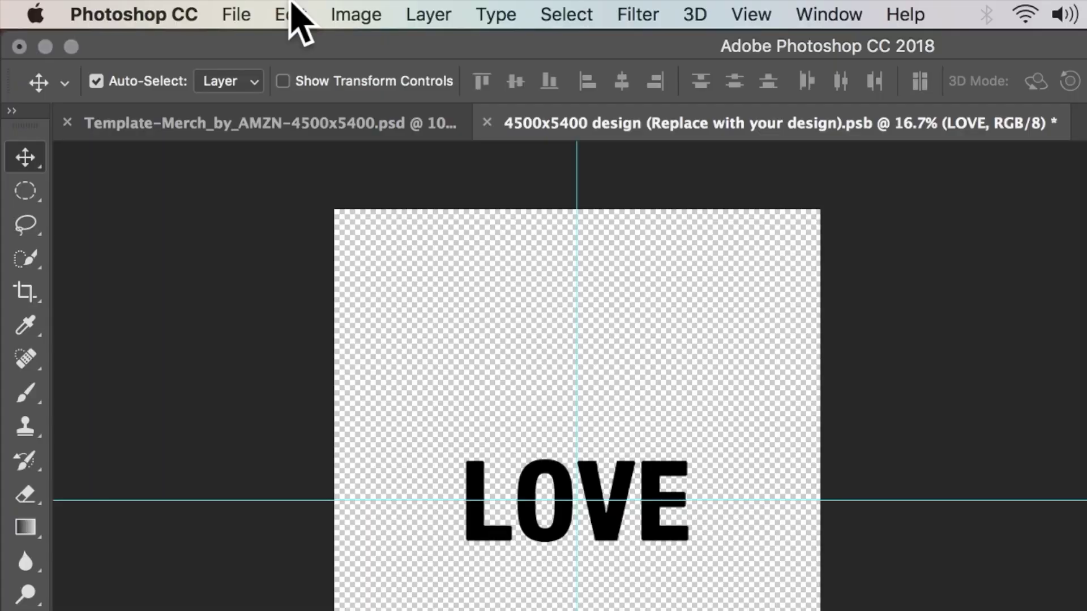
{"action": "left_click", "coordinate": [226, 8]}
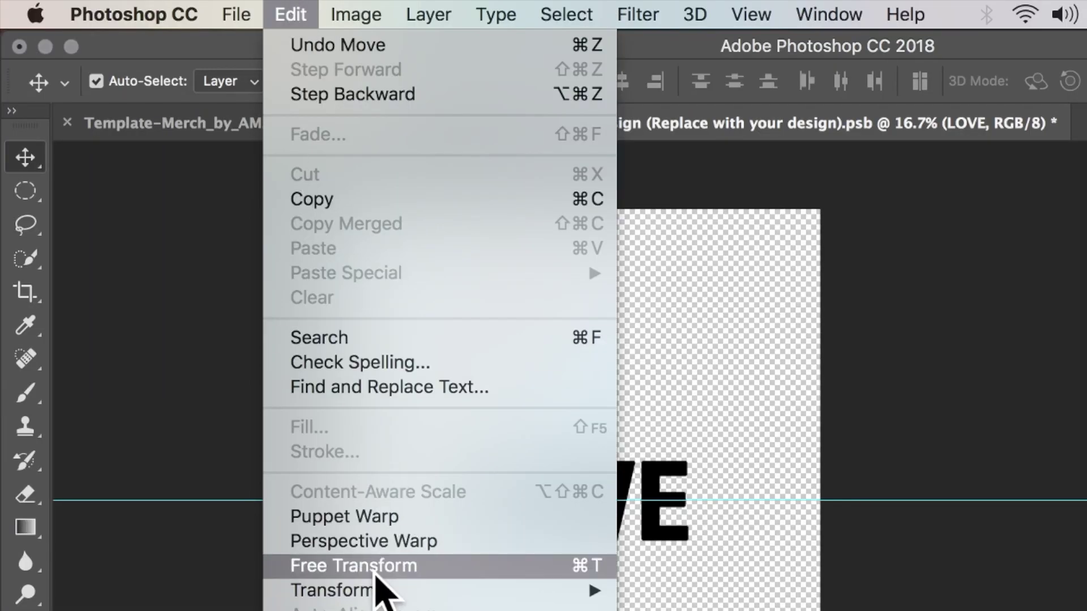
Scale LOVE up proportionally to about 180% with Free Transform, undoing a distorted attempt
{"action": "left_click", "coordinate": [380, 569]}
{"action": "left_click_drag", "start_coordinate": [711, 449], "coordinate": [710, 448]}
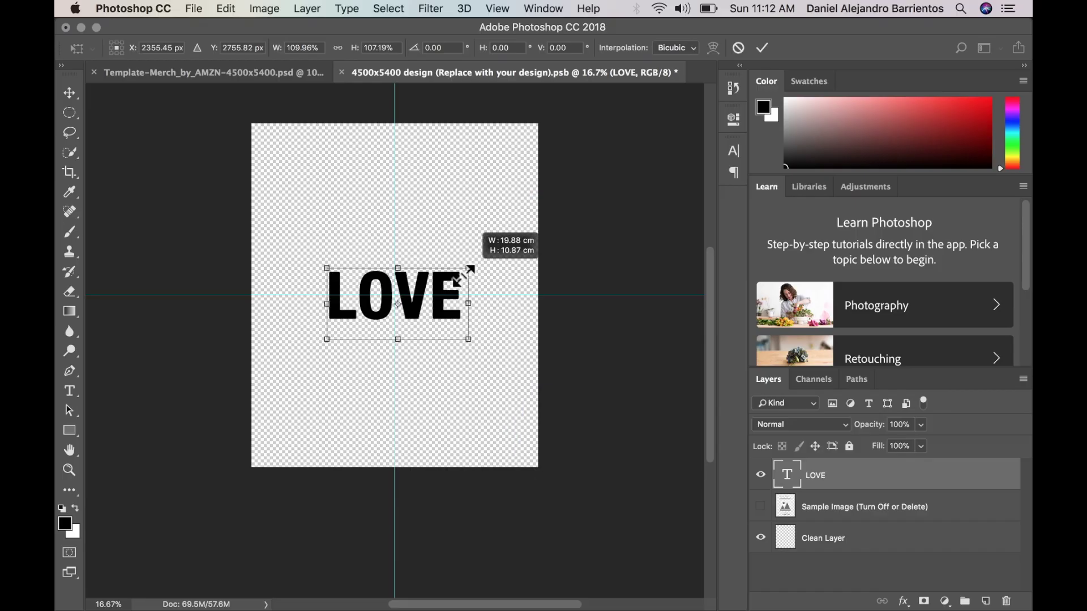
{"action": "left_click_drag", "start_coordinate": [473, 263], "coordinate": [480, 323]}
{"action": "key", "text": "super+z"}
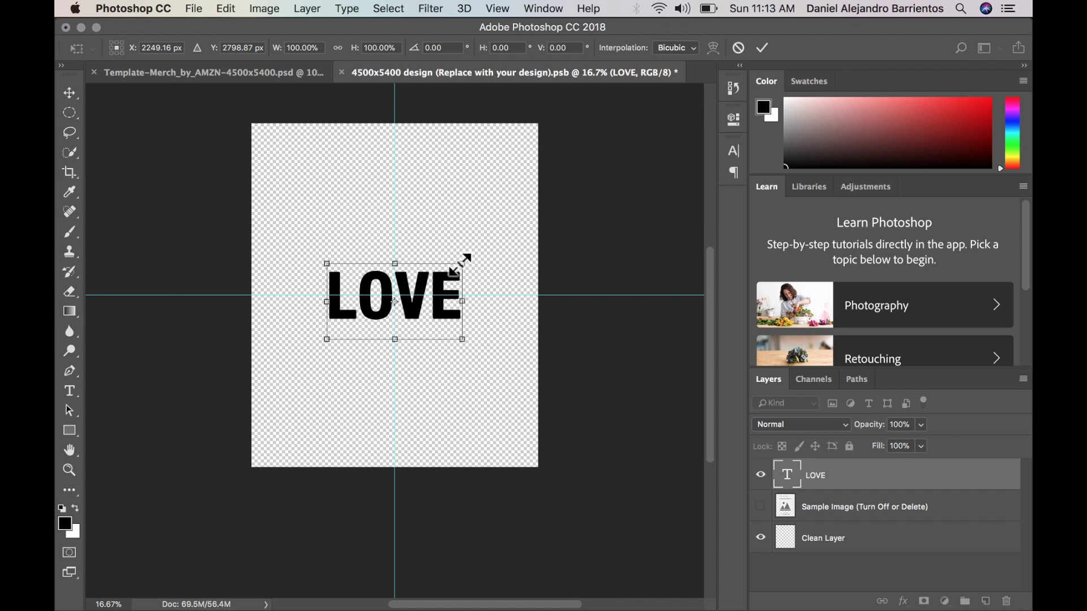
{"action": "left_click_drag", "start_coordinate": [459, 264], "coordinate": [512, 230]}
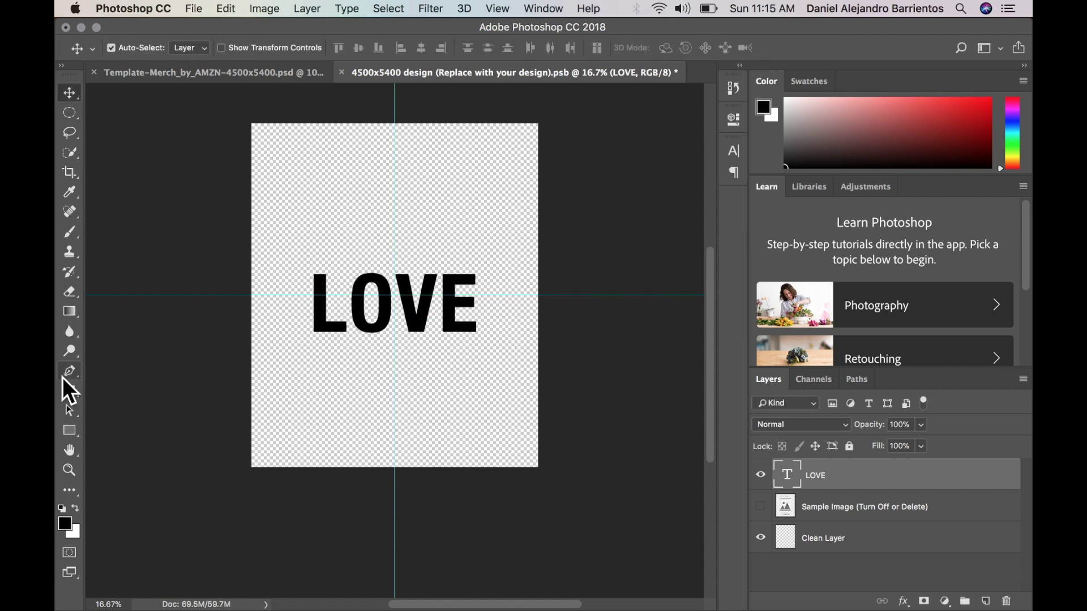
{"action": "left_click", "coordinate": [69, 391]}
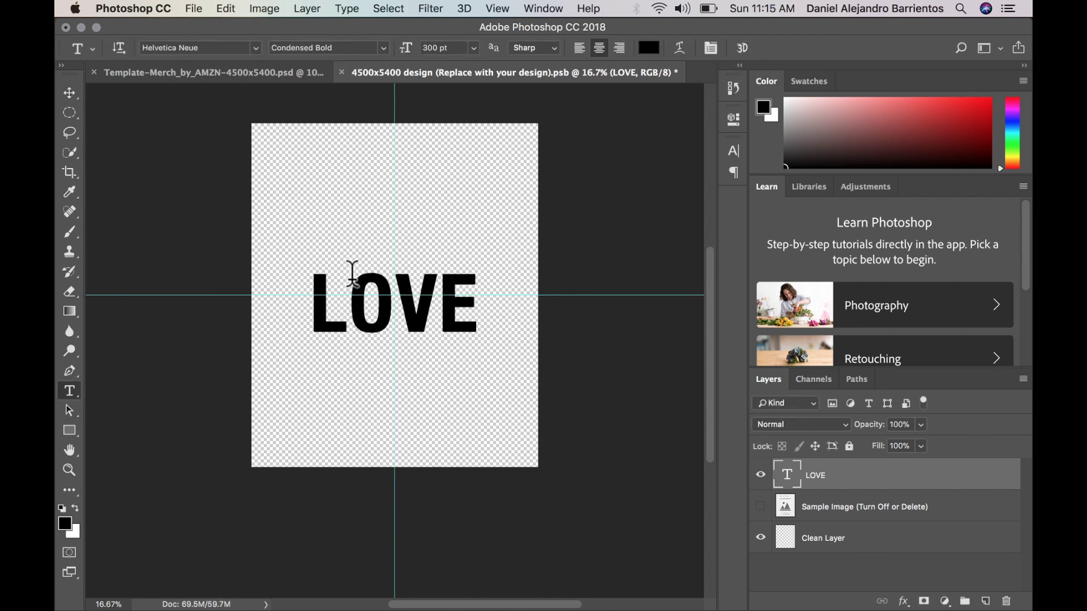
Break LOVE into 'LO' over 'VE' and move the stacked text up to recentre it
{"action": "left_click", "coordinate": [395, 306]}
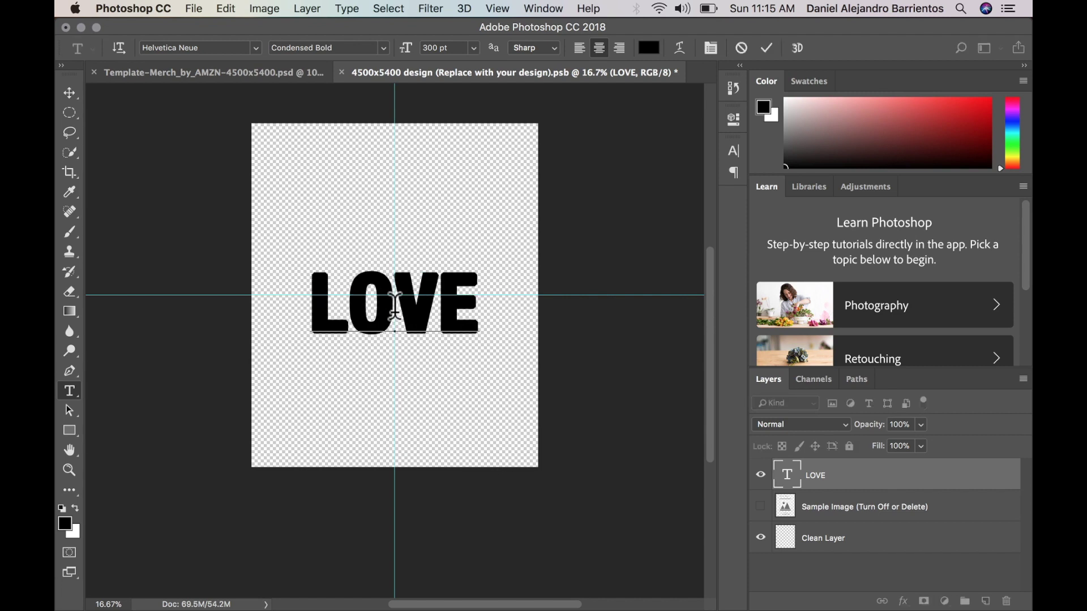
{"action": "mouse_move", "coordinate": [398, 305]}
{"action": "left_mouse_down"}
{"action": "mouse_move", "coordinate": [351, 308]}
{"action": "mouse_move", "coordinate": [407, 310]}
{"action": "left_mouse_up"}
{"action": "key", "text": "Return"}
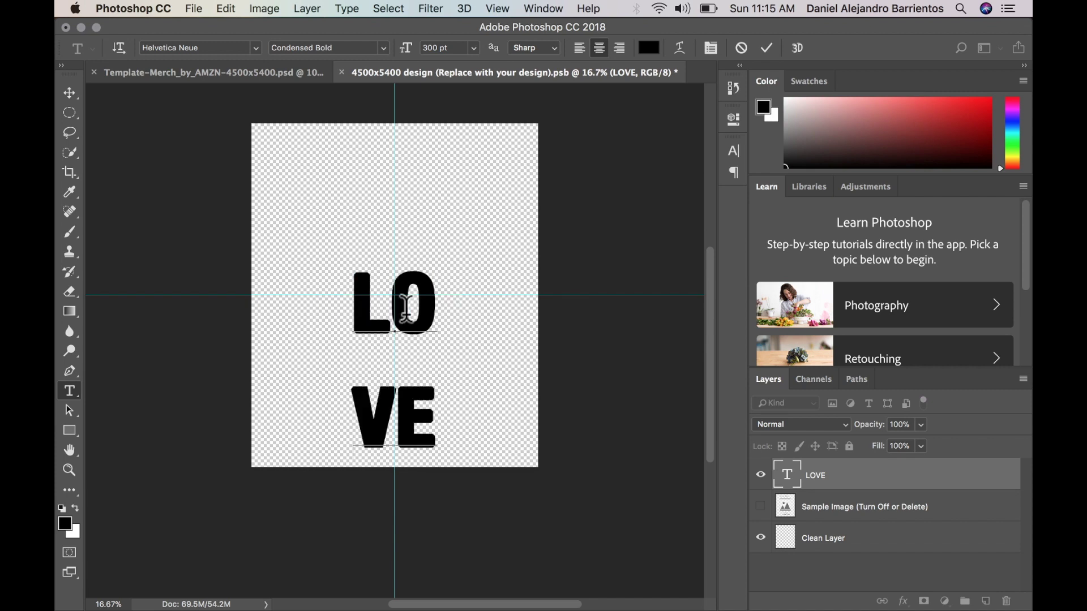
{"action": "left_click", "coordinate": [69, 91]}
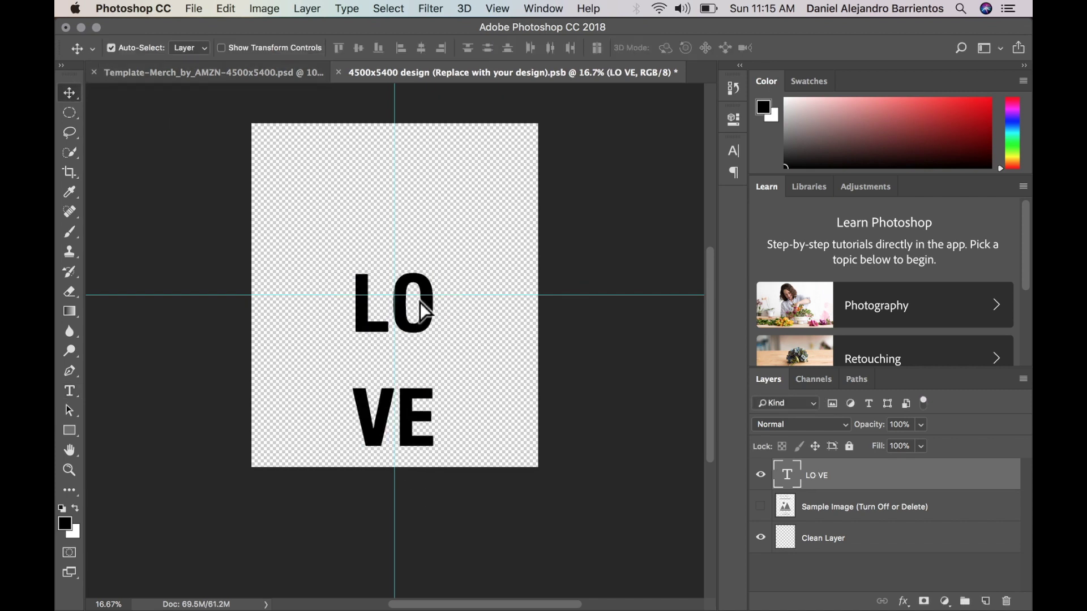
{"action": "left_click_drag", "start_coordinate": [420, 301], "coordinate": [420, 254]}
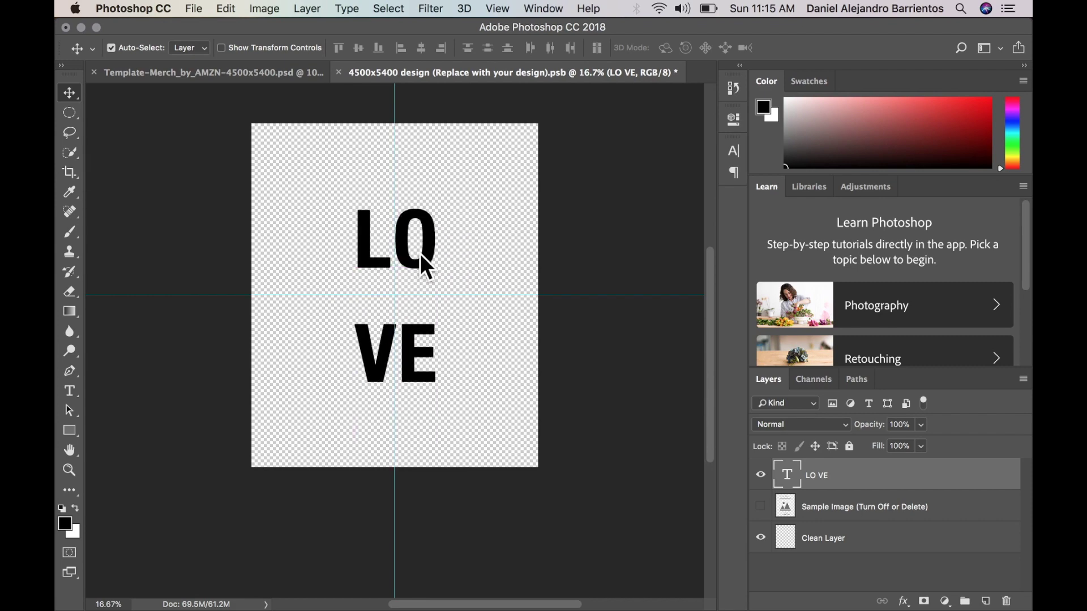
{"action": "left_click", "coordinate": [225, 9]}
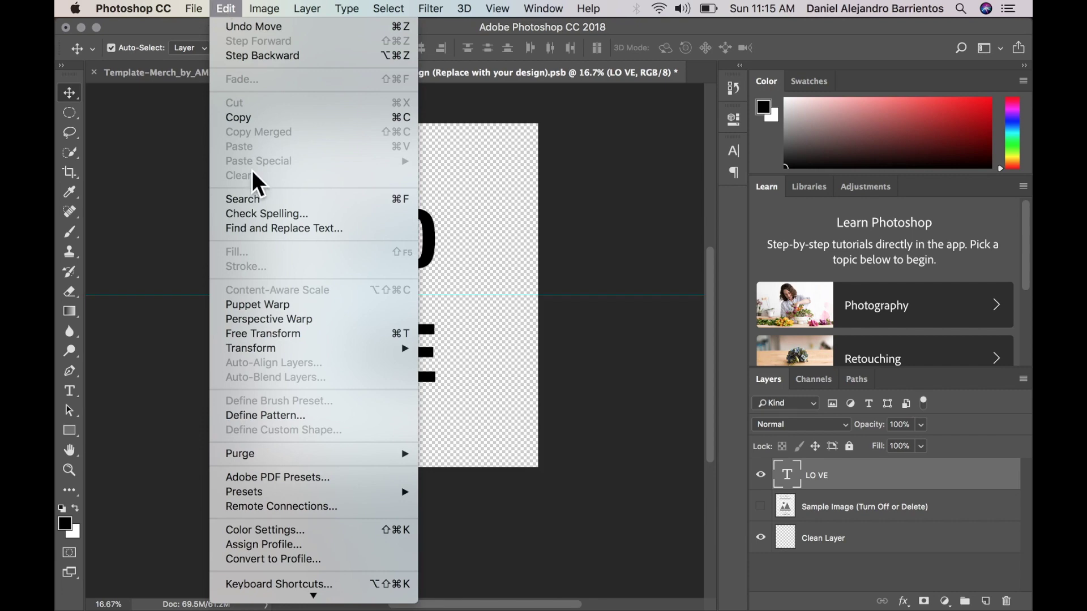
Scale the stacked LO VE text to about 162.67% with Free Transform and apply it
{"action": "left_click", "coordinate": [251, 331]}
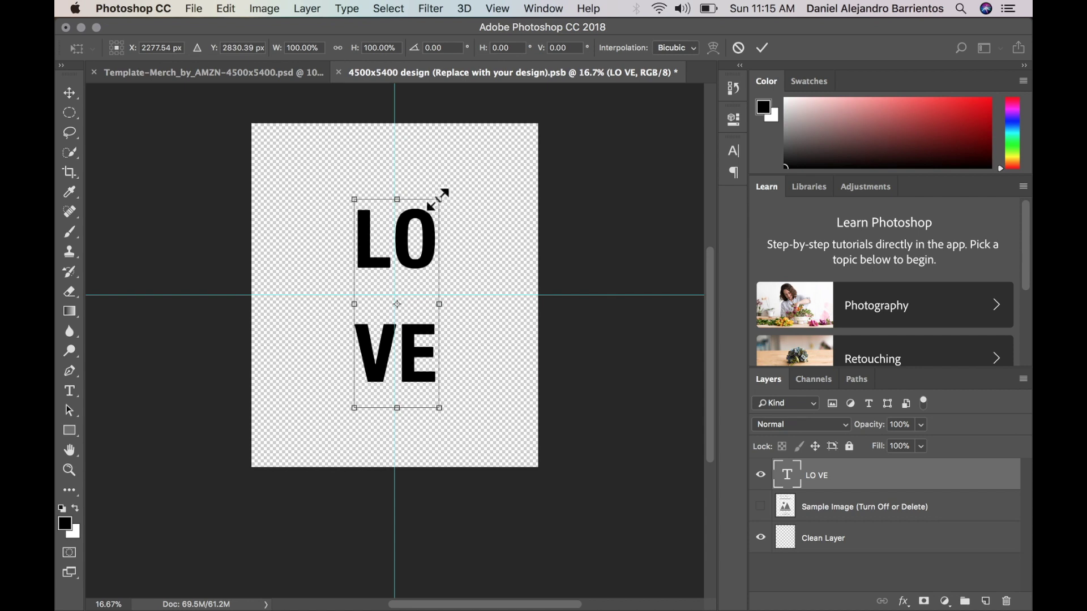
{"action": "left_click_drag", "start_coordinate": [442, 198], "coordinate": [501, 137]}
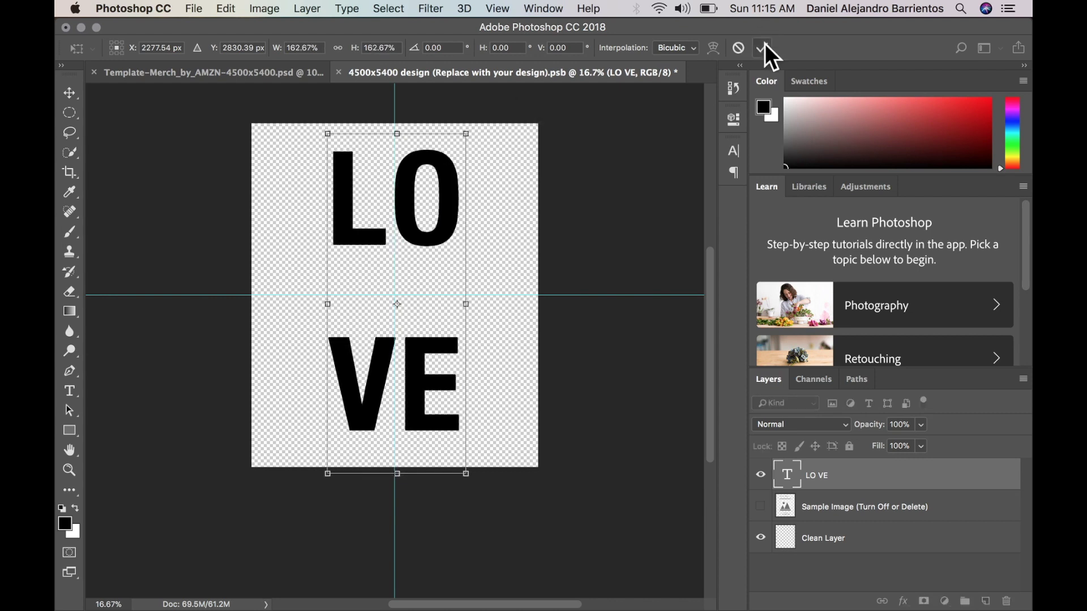
{"action": "left_click", "coordinate": [763, 49]}
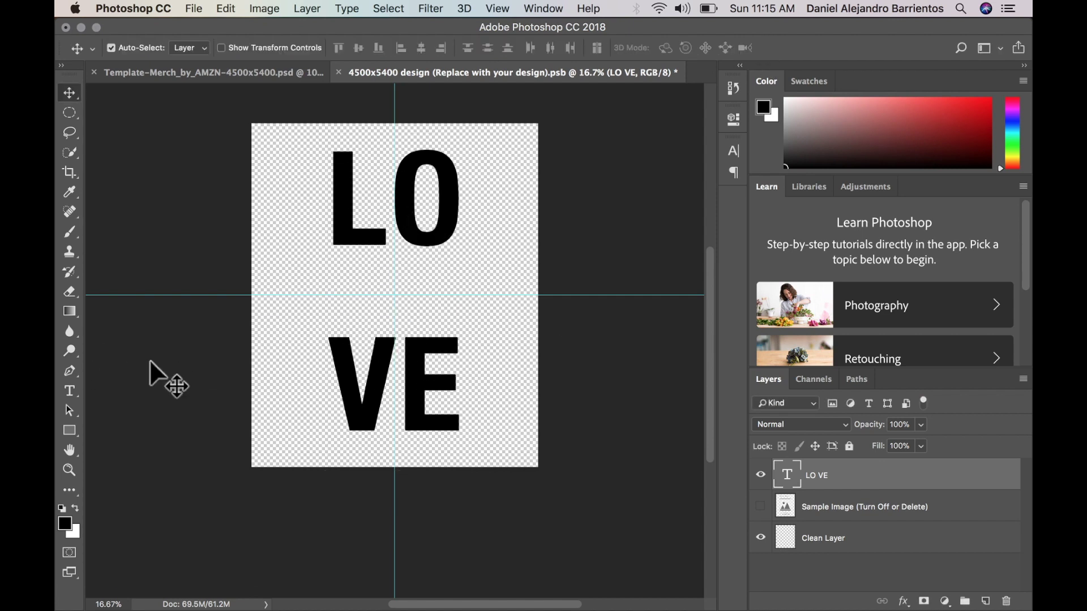
{"action": "left_click", "coordinate": [69, 391]}
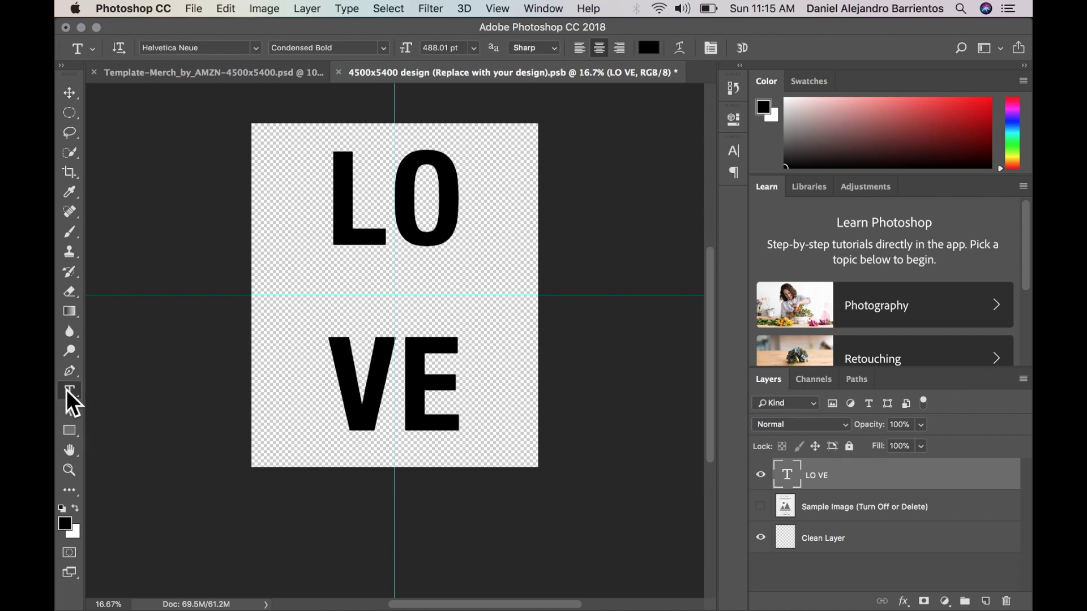
Reduce the leading to 469.29 pt in the Character panel
{"action": "left_click", "coordinate": [711, 48]}
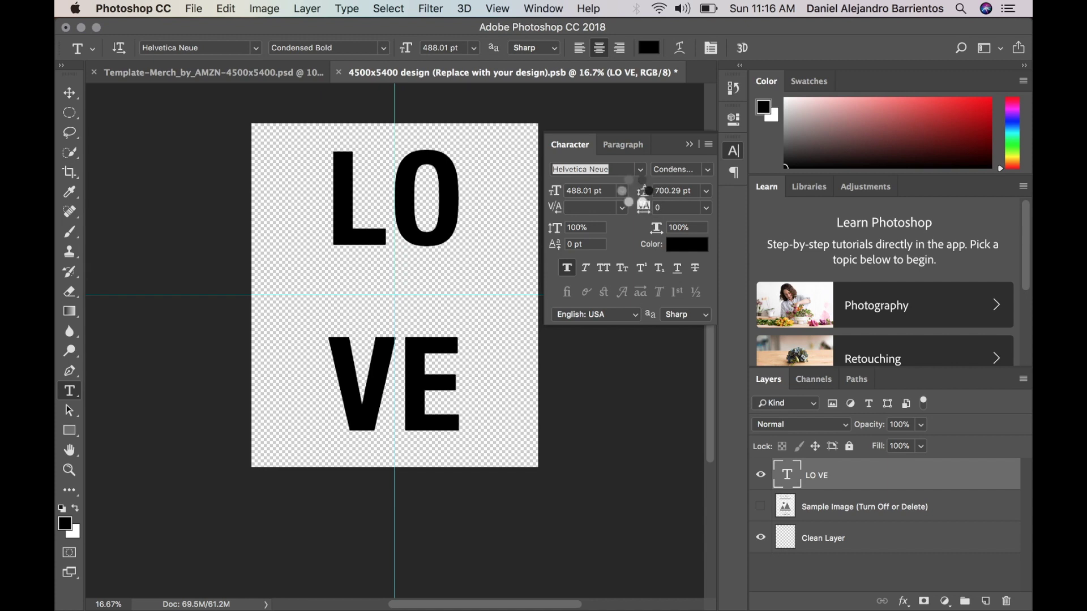
{"action": "left_click_drag", "start_coordinate": [645, 192], "coordinate": [115, 82]}
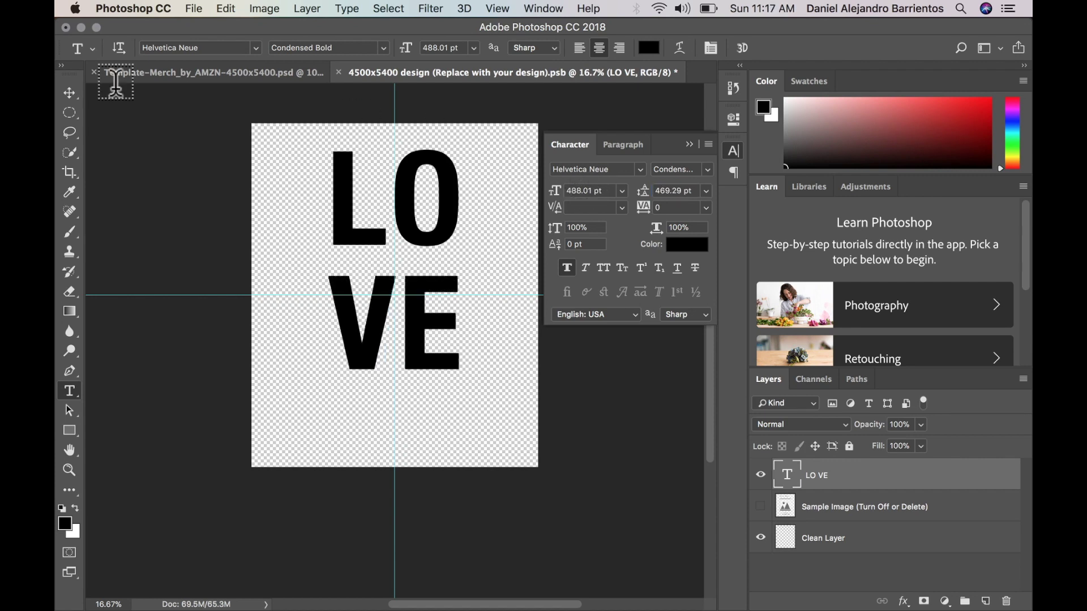
Recentre the stacked LO VE text lower, then scale it up about 138% to 675.72 pt
{"action": "left_click", "coordinate": [69, 95]}
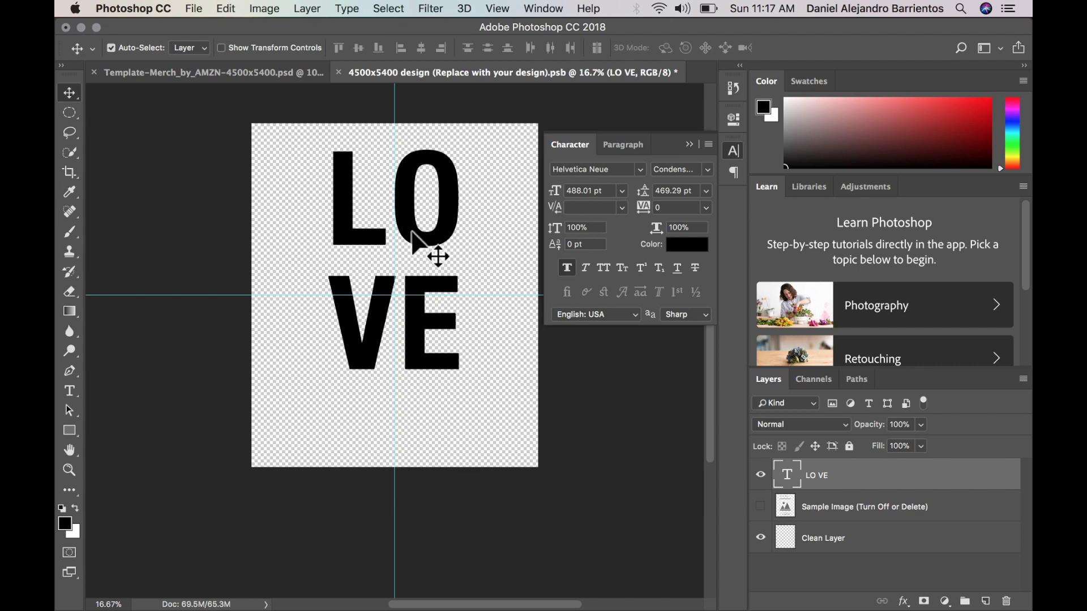
{"action": "left_click_drag", "start_coordinate": [415, 236], "coordinate": [413, 267]}
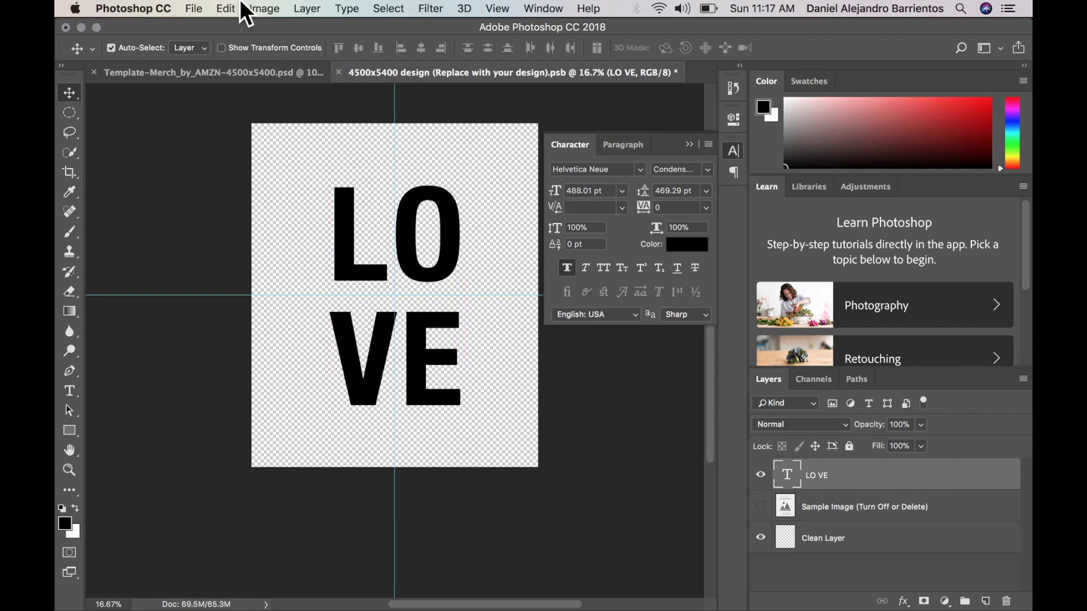
{"action": "left_click", "coordinate": [205, 10]}
{"action": "mouse_move", "coordinate": [232, 10]}
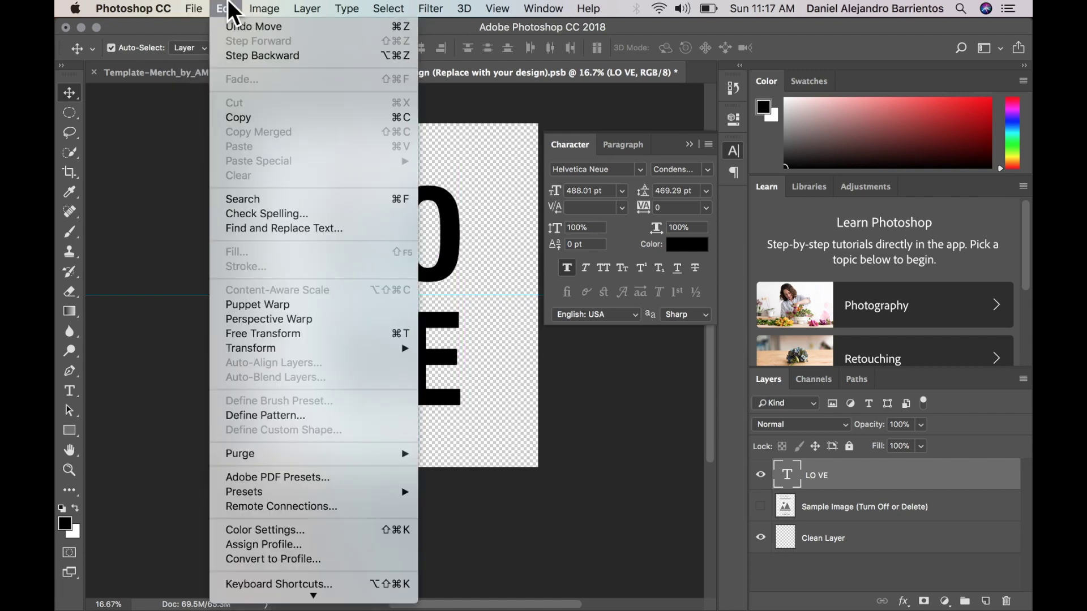
{"action": "left_click", "coordinate": [266, 334]}
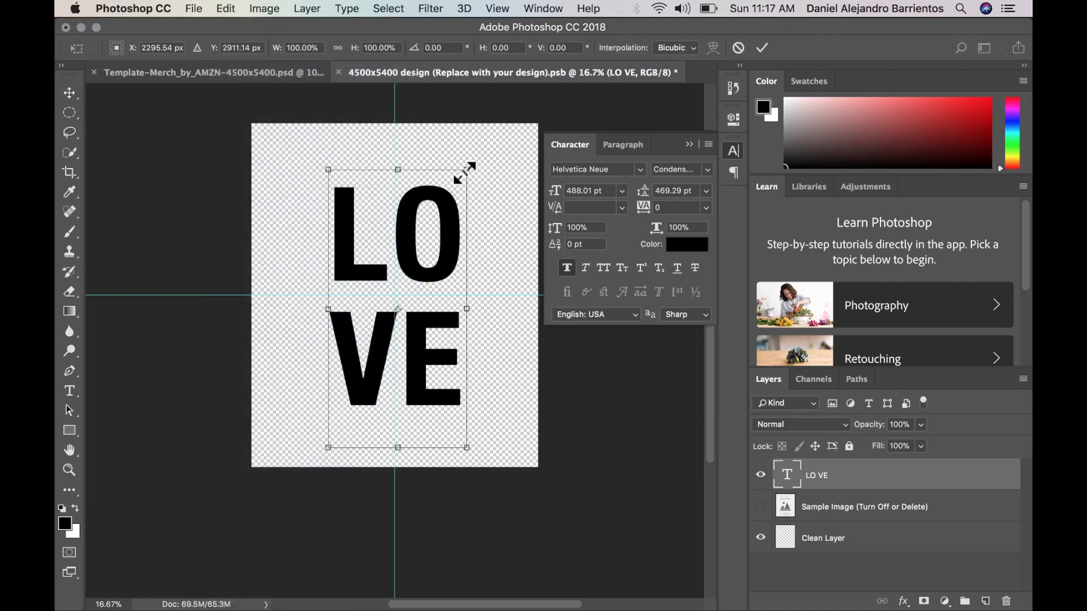
{"action": "left_click_drag", "start_coordinate": [466, 172], "coordinate": [502, 124]}
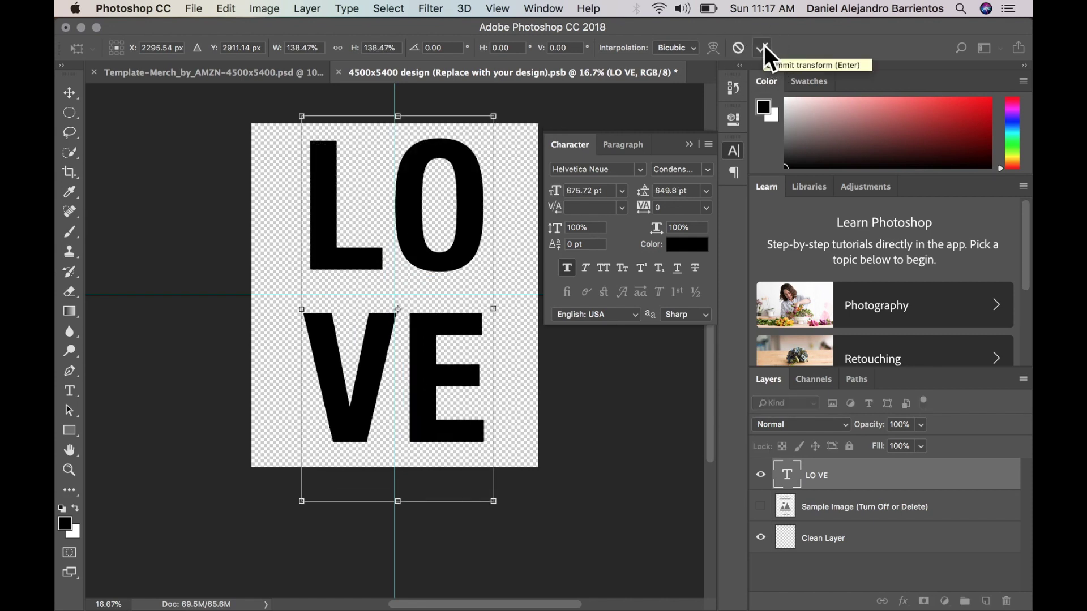
{"action": "left_click", "coordinate": [763, 48]}
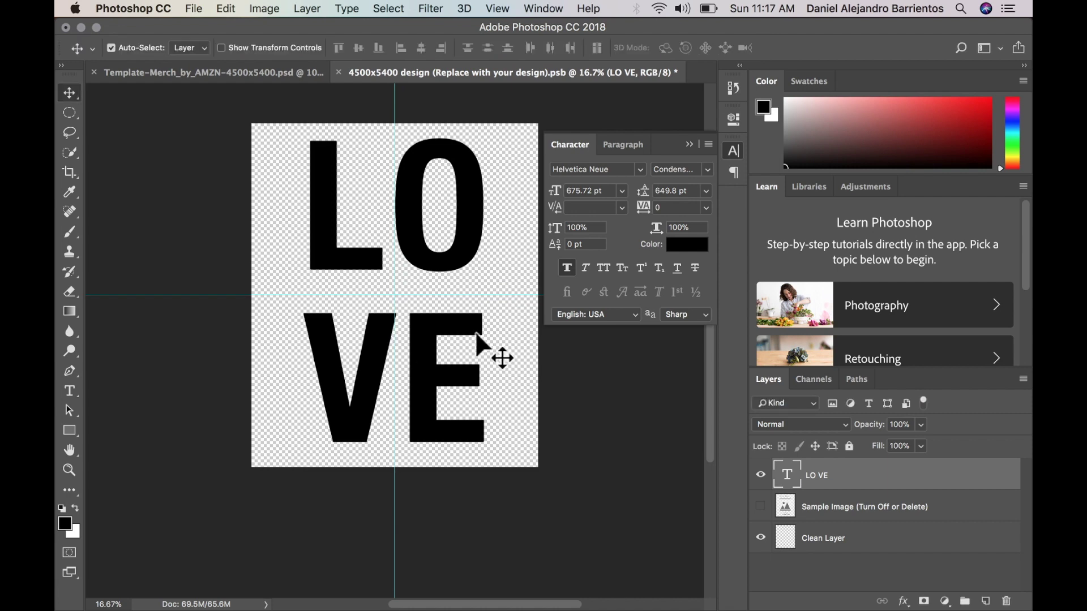
{"action": "left_click", "coordinate": [689, 145]}
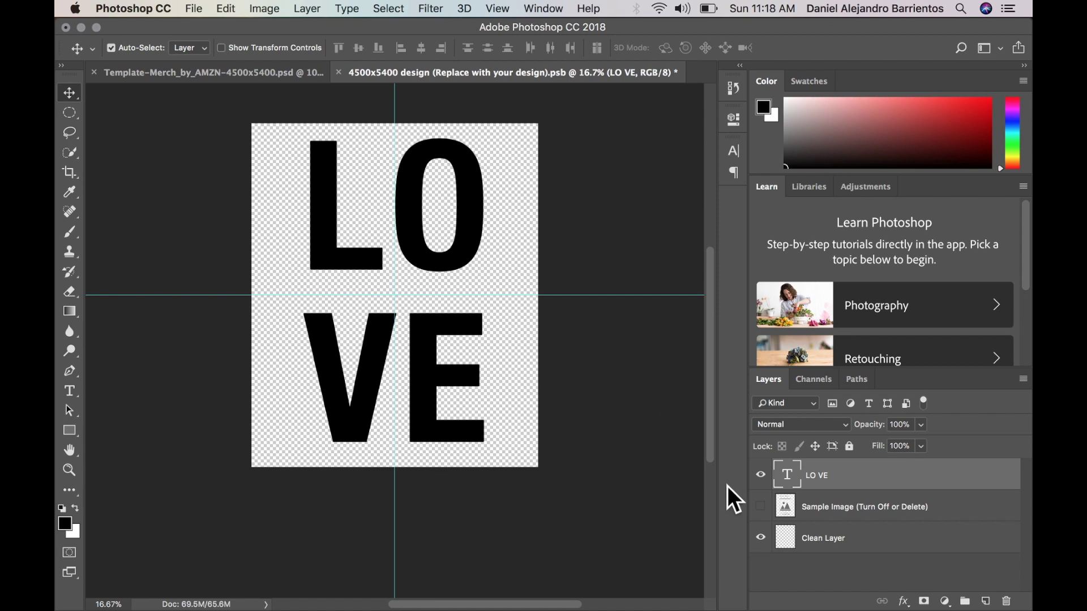
Briefly show then hide the Sample Image layer, and return to the Template-Merch document
{"action": "left_click", "coordinate": [760, 508]}
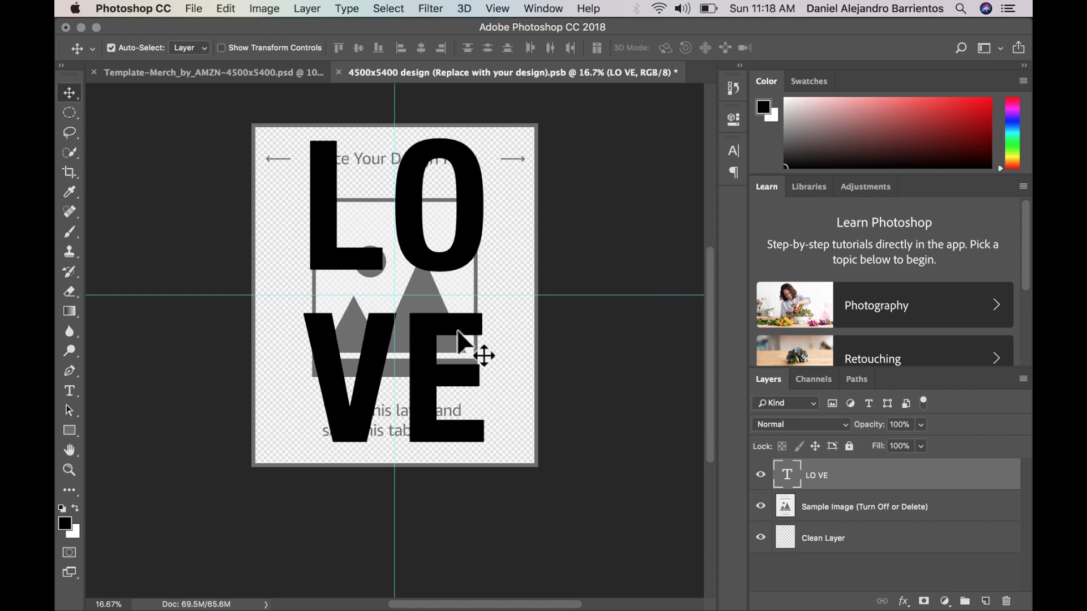
{"action": "left_click", "coordinate": [760, 507]}
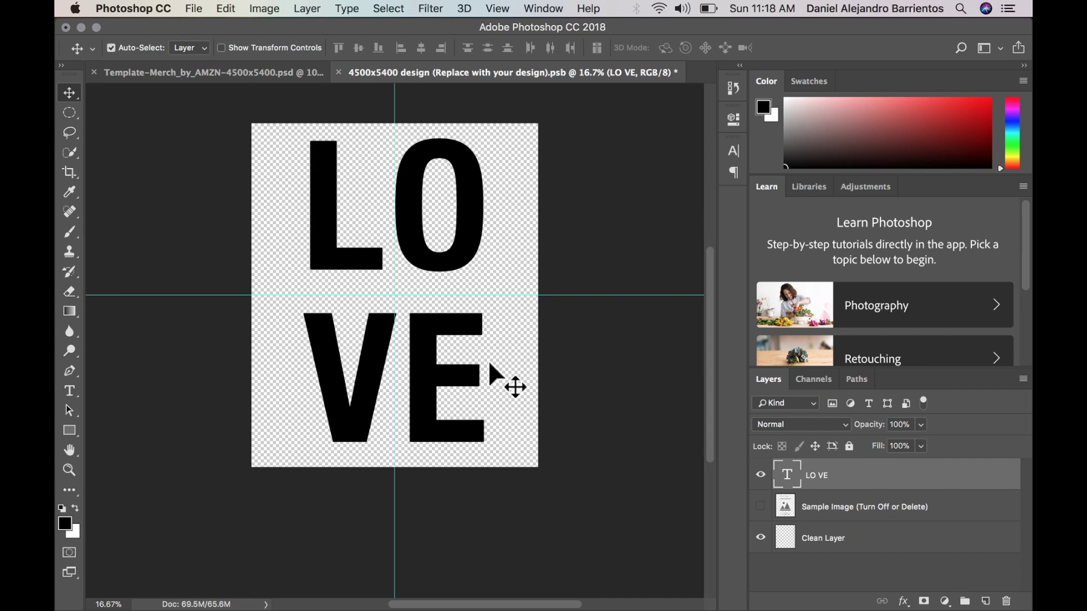
{"action": "key", "text": "ctrl+Tab"}
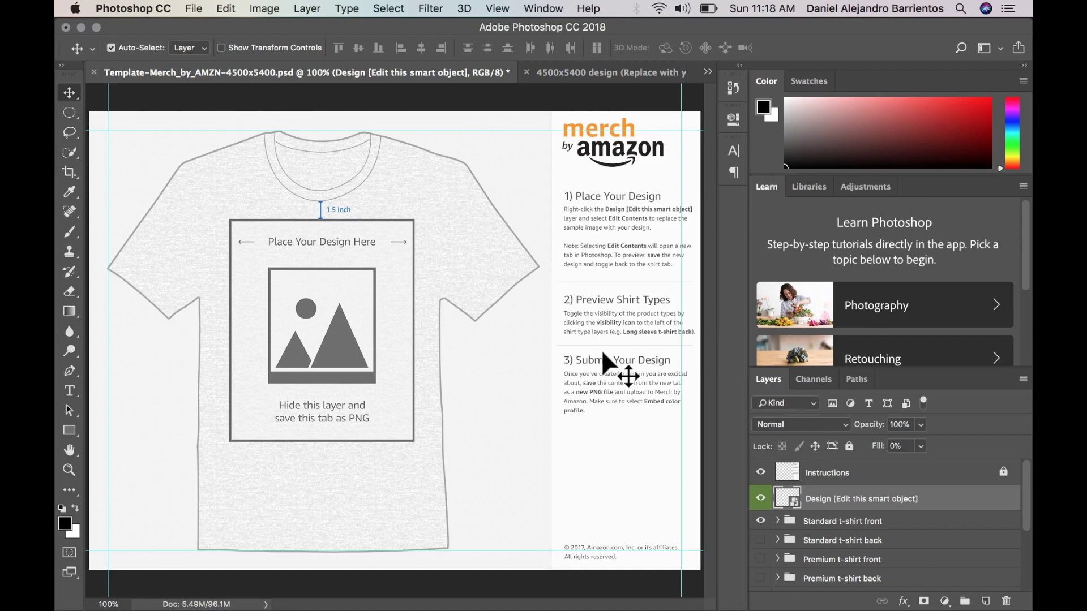
Show the Premium t-shirt front layer and hide the Standard t-shirt front layer
{"action": "left_click", "coordinate": [764, 521]}
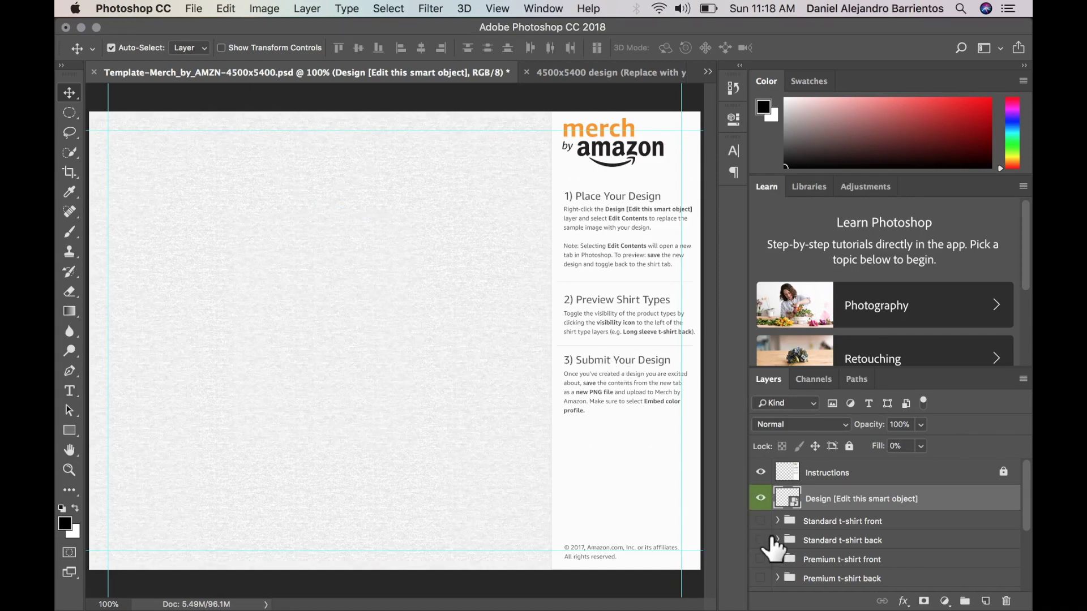
{"action": "left_click", "coordinate": [761, 521]}
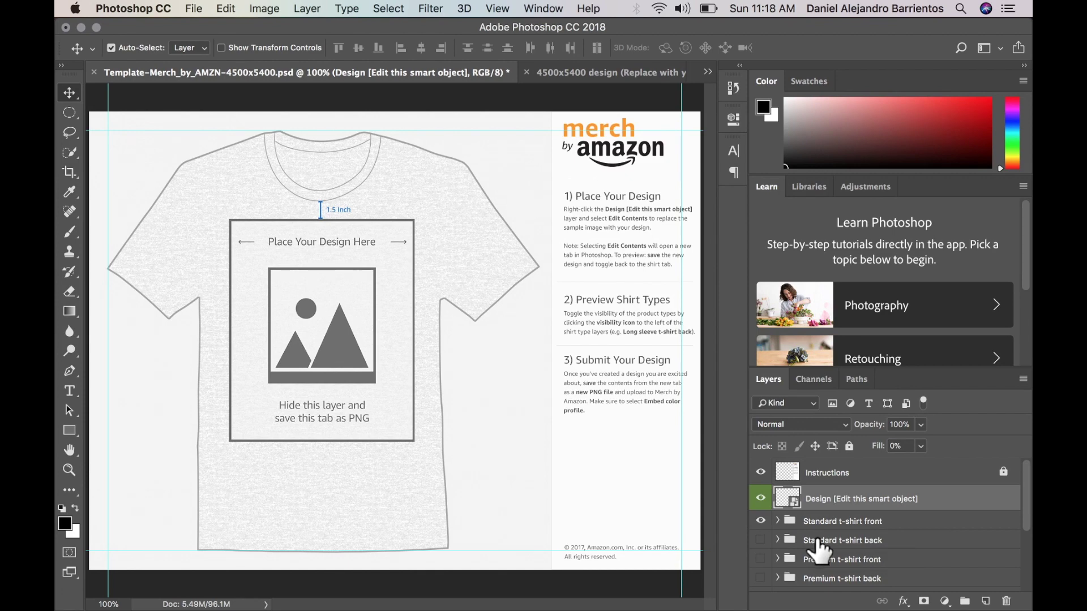
{"action": "scroll", "coordinate": [838, 532], "scroll_direction": "down", "scroll_amount": 3}
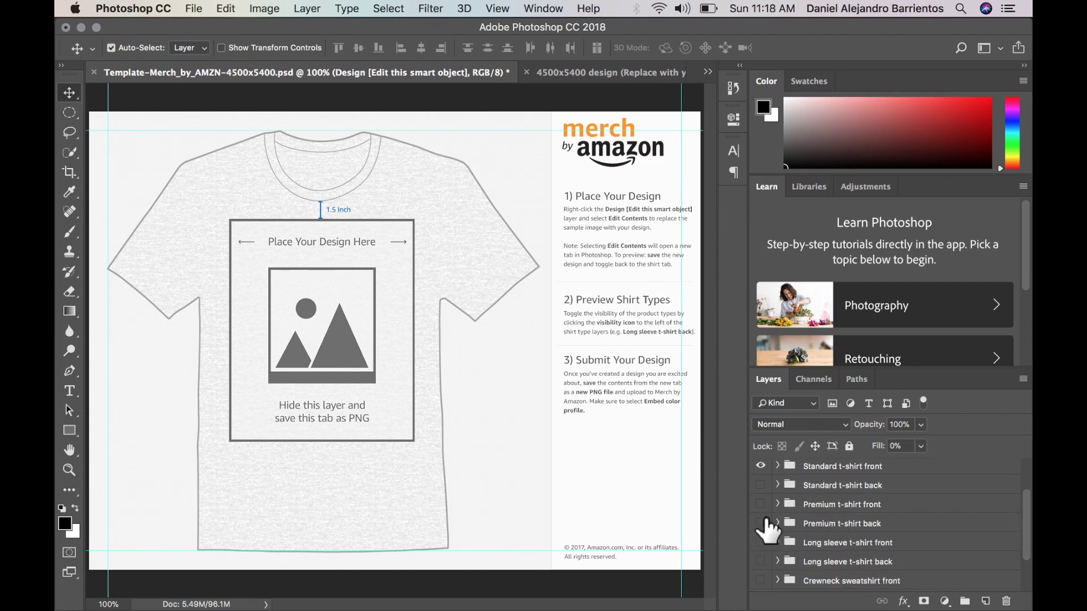
{"action": "left_click", "coordinate": [760, 504]}
{"action": "scroll", "coordinate": [813, 506], "scroll_direction": "up", "scroll_amount": 3}
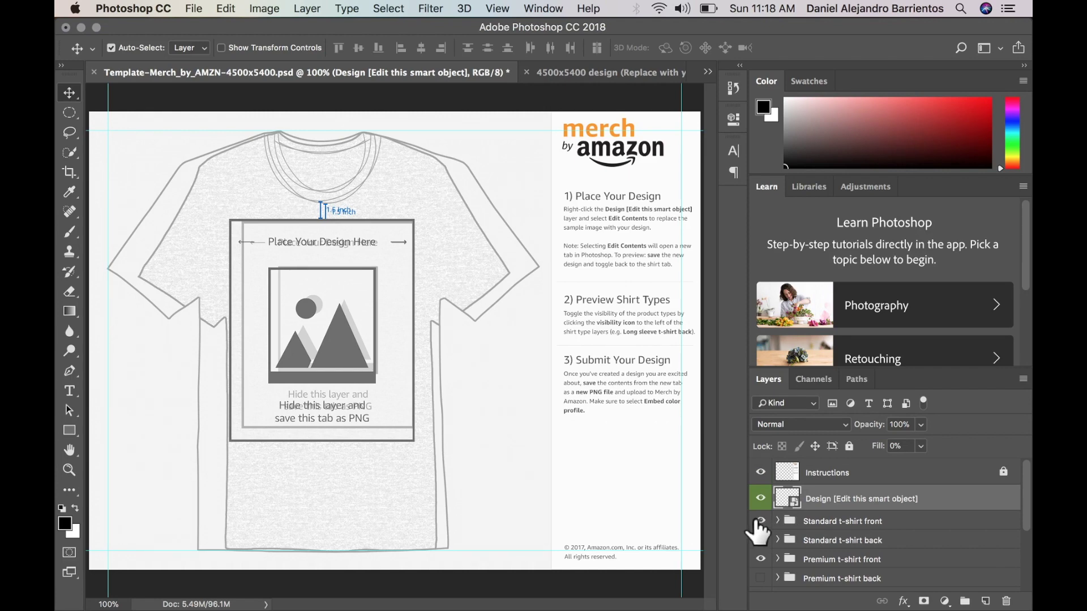
{"action": "left_click", "coordinate": [760, 521]}
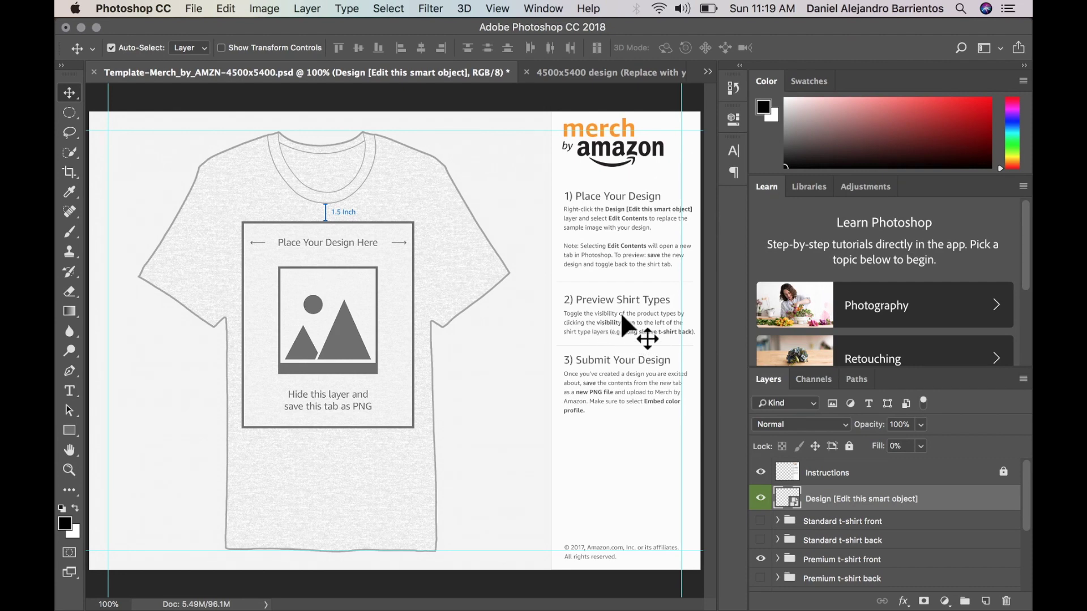
{"action": "left_click", "coordinate": [613, 71]}
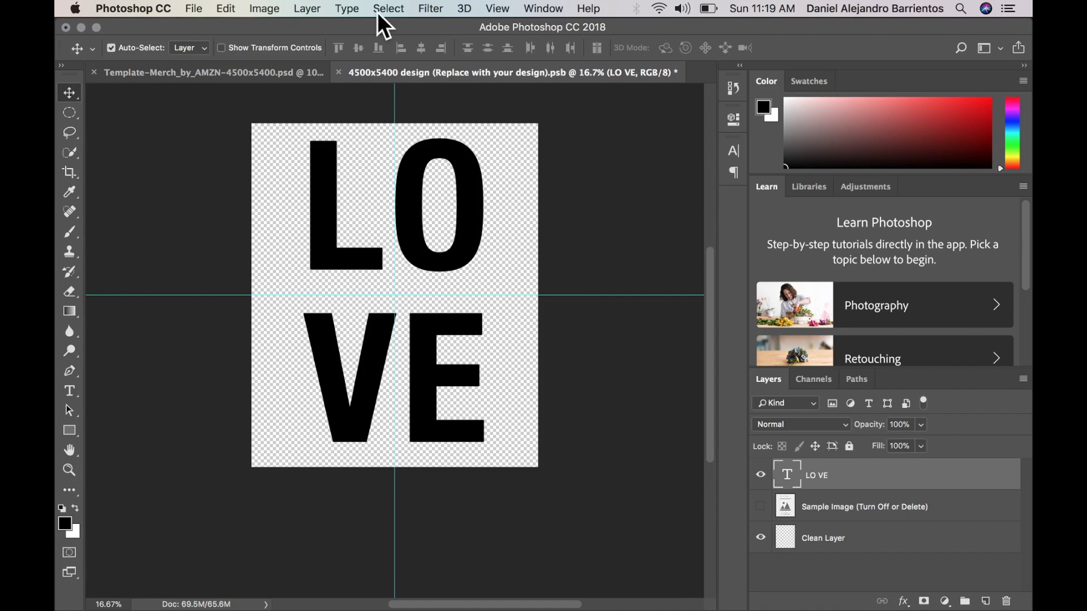
Save the LO VE design document with File > Save to update the mockup
{"action": "left_click", "coordinate": [193, 8]}
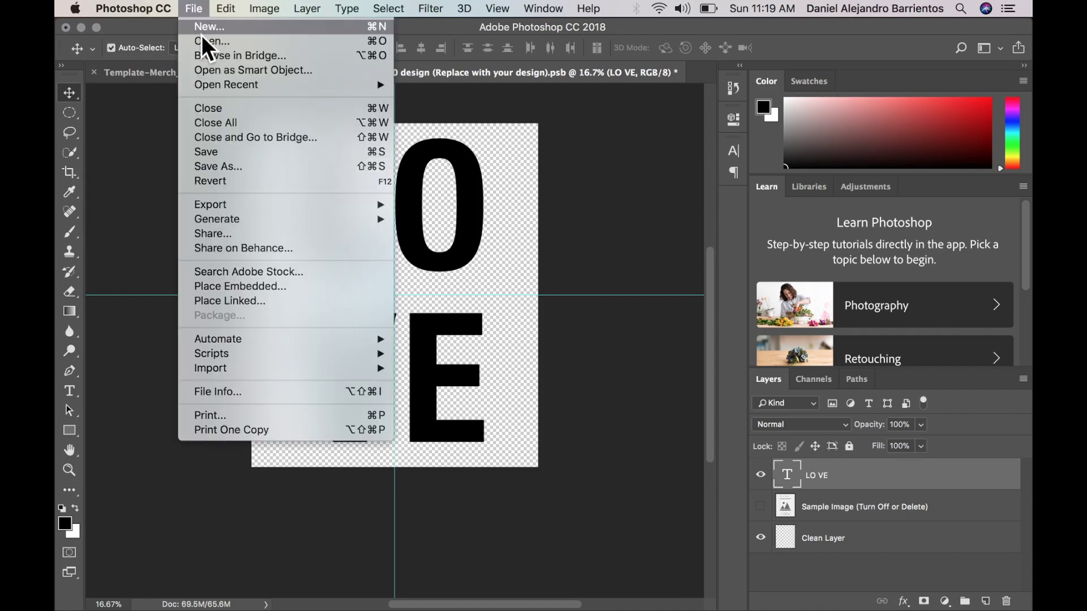
{"action": "left_click", "coordinate": [226, 152]}
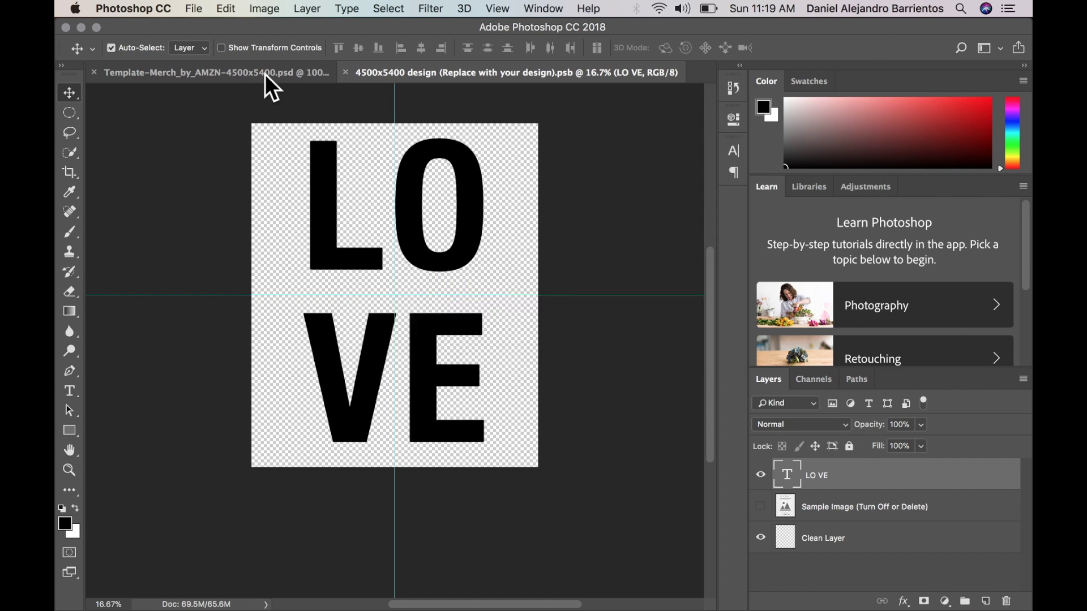
In the template's Colors group, turn on Royal Blue and hide Athletic heather
{"action": "left_click", "coordinate": [196, 85]}
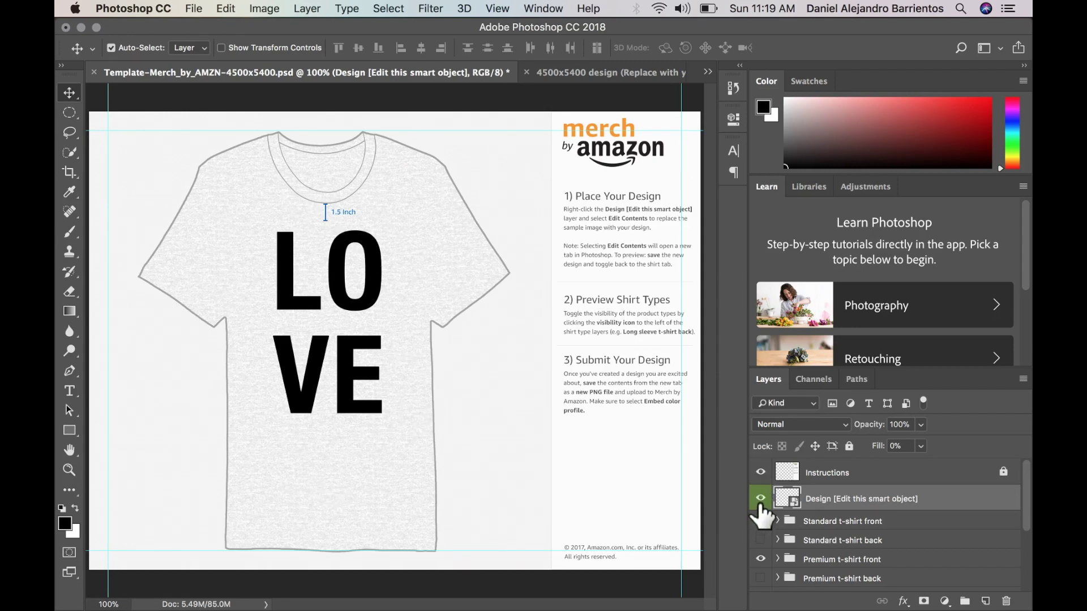
{"action": "scroll", "coordinate": [832, 541], "scroll_direction": "down", "scroll_amount": 3}
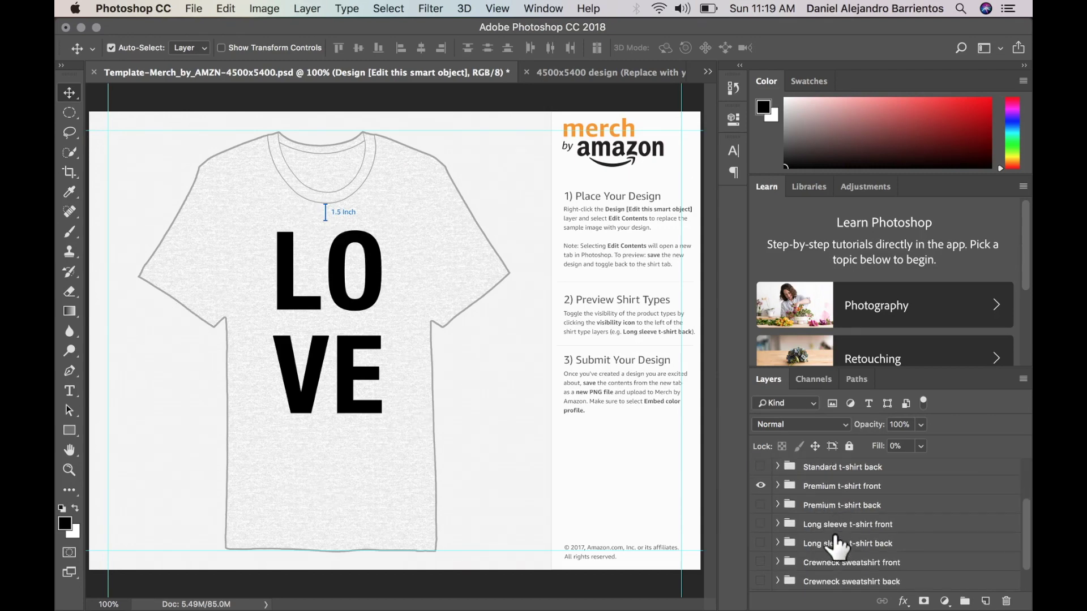
{"action": "scroll", "coordinate": [837, 547], "scroll_direction": "down", "scroll_amount": 1}
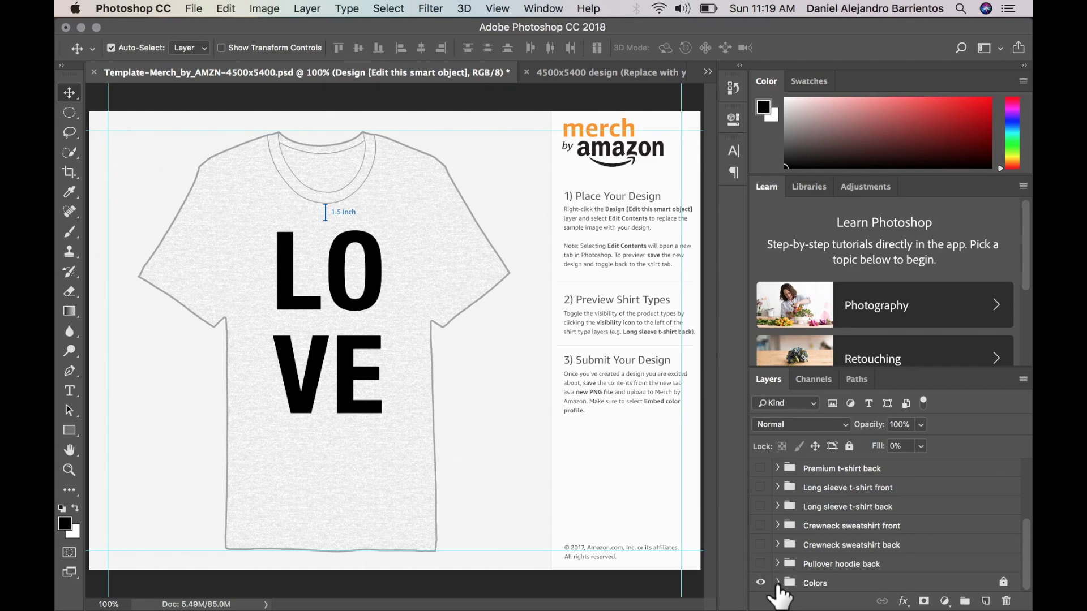
{"action": "left_click", "coordinate": [778, 584]}
{"action": "scroll", "coordinate": [852, 546], "scroll_direction": "down", "scroll_amount": 5}
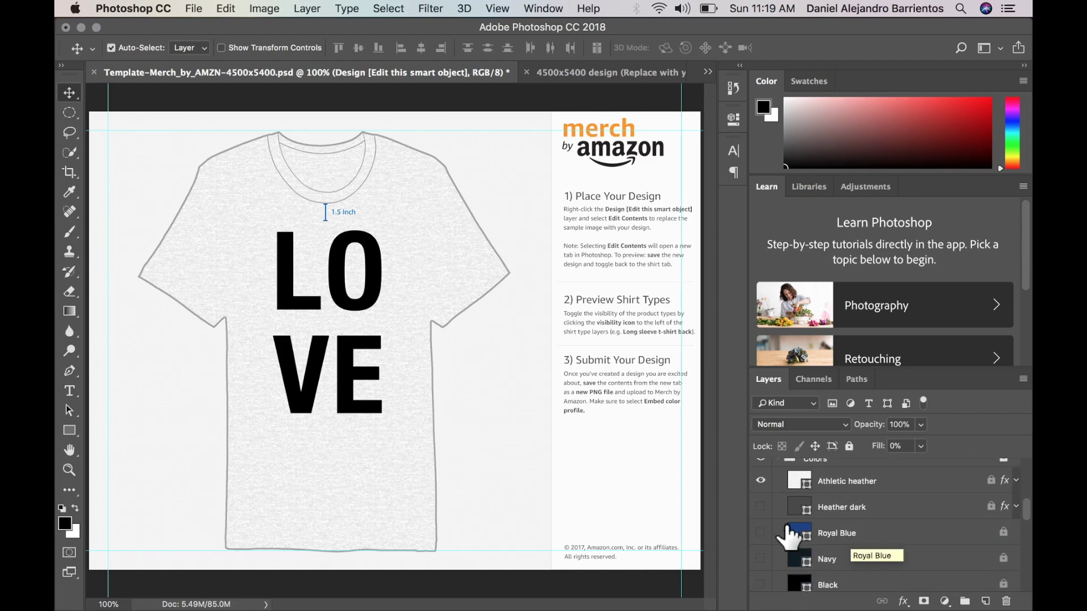
{"action": "left_click", "coordinate": [759, 534]}
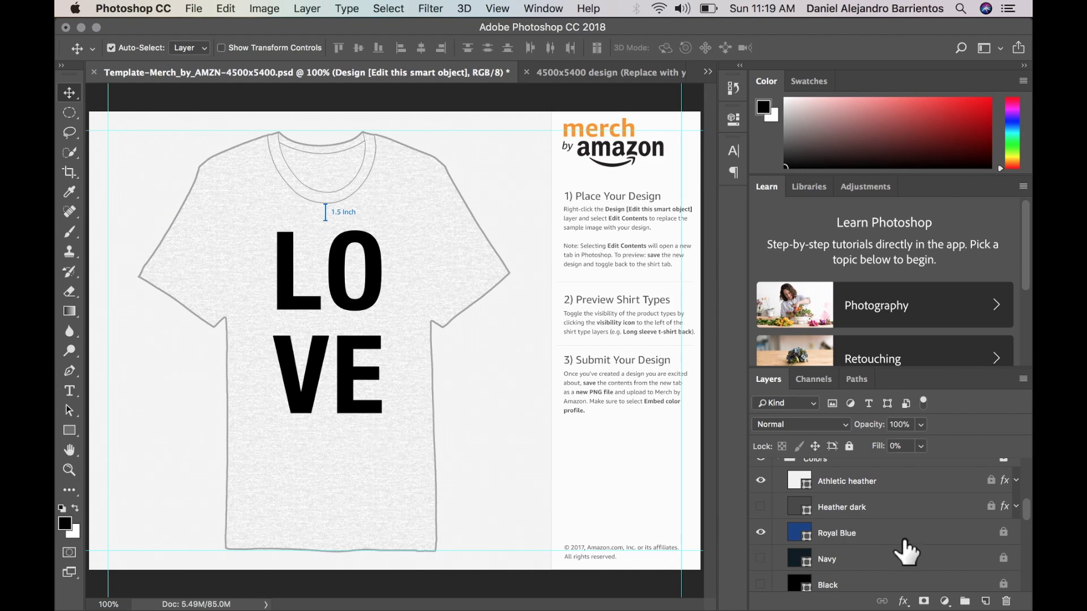
{"action": "scroll", "coordinate": [882, 528], "scroll_direction": "up", "scroll_amount": 1}
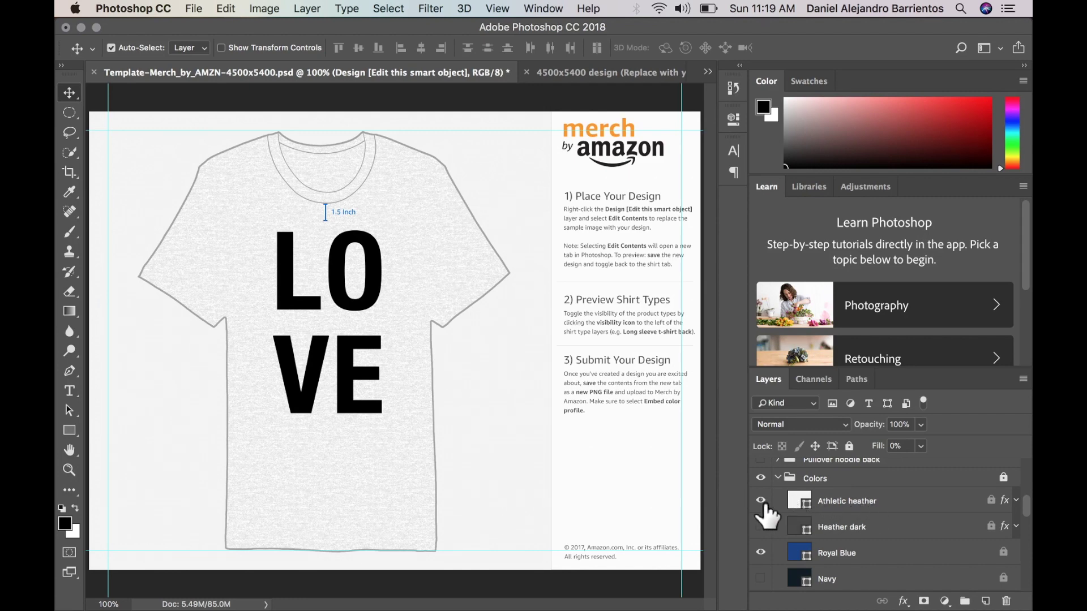
{"action": "left_click", "coordinate": [763, 502]}
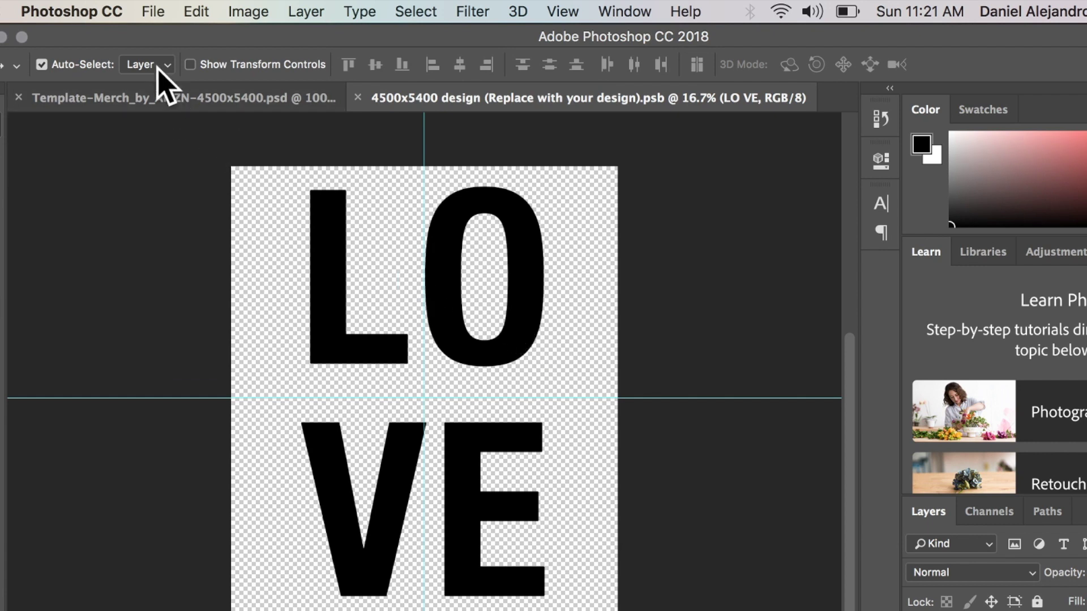
Save As a PNG copy named love.png in the Desktop folder
{"action": "left_click", "coordinate": [152, 12]}
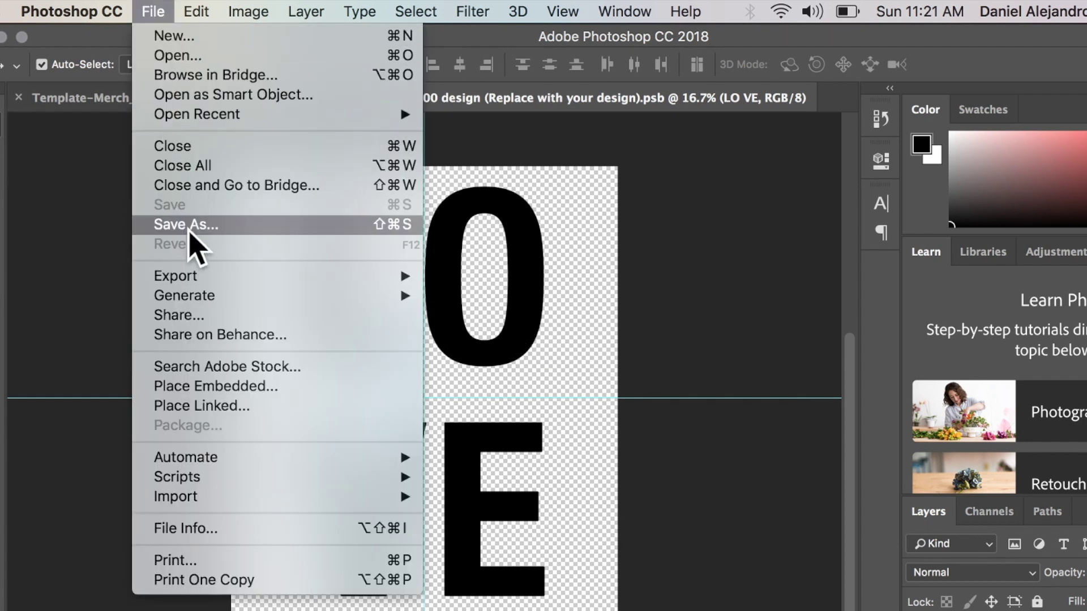
{"action": "left_click", "coordinate": [189, 232]}
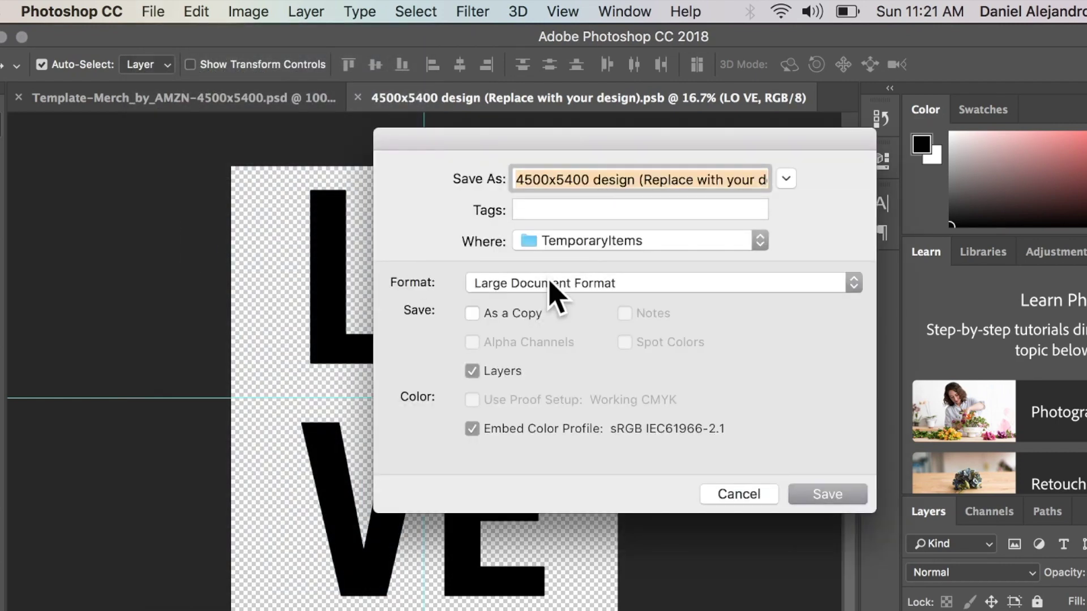
{"action": "left_click", "coordinate": [553, 289]}
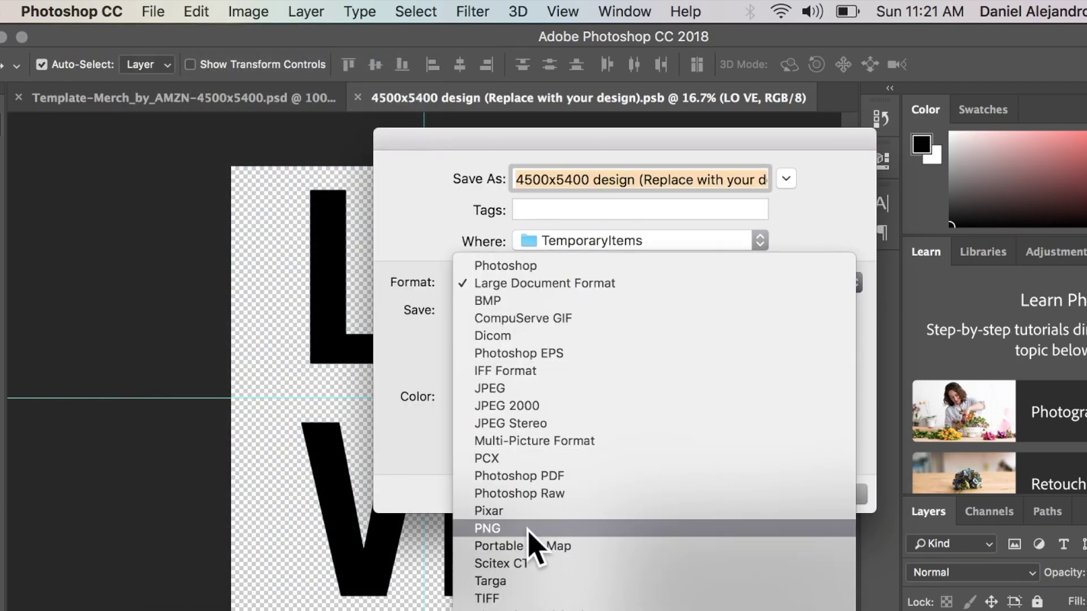
{"action": "left_click", "coordinate": [495, 529]}
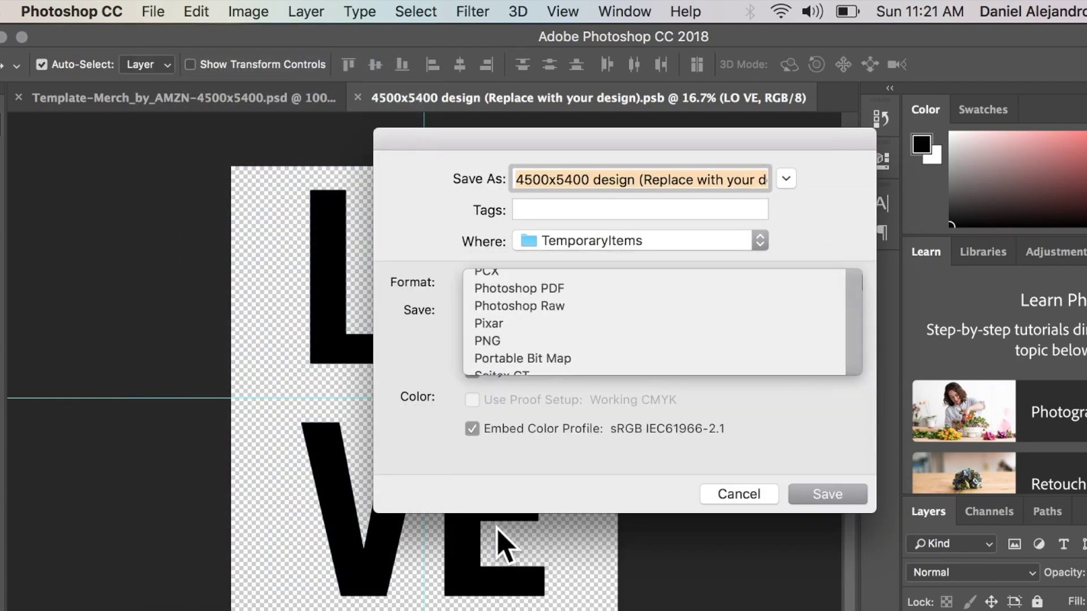
{"action": "left_click", "coordinate": [603, 253]}
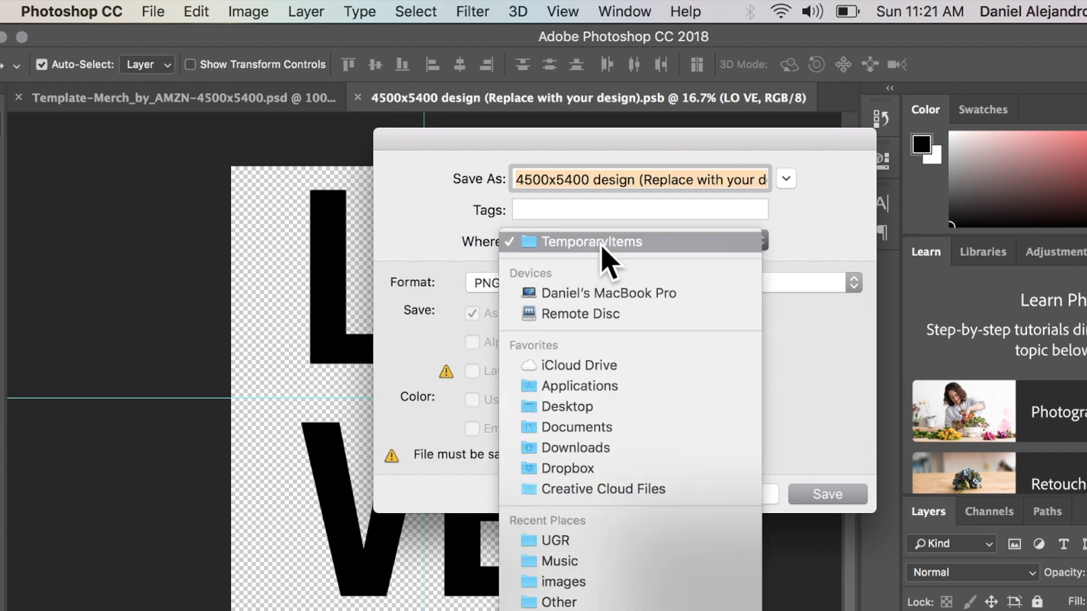
{"action": "left_click", "coordinate": [594, 407]}
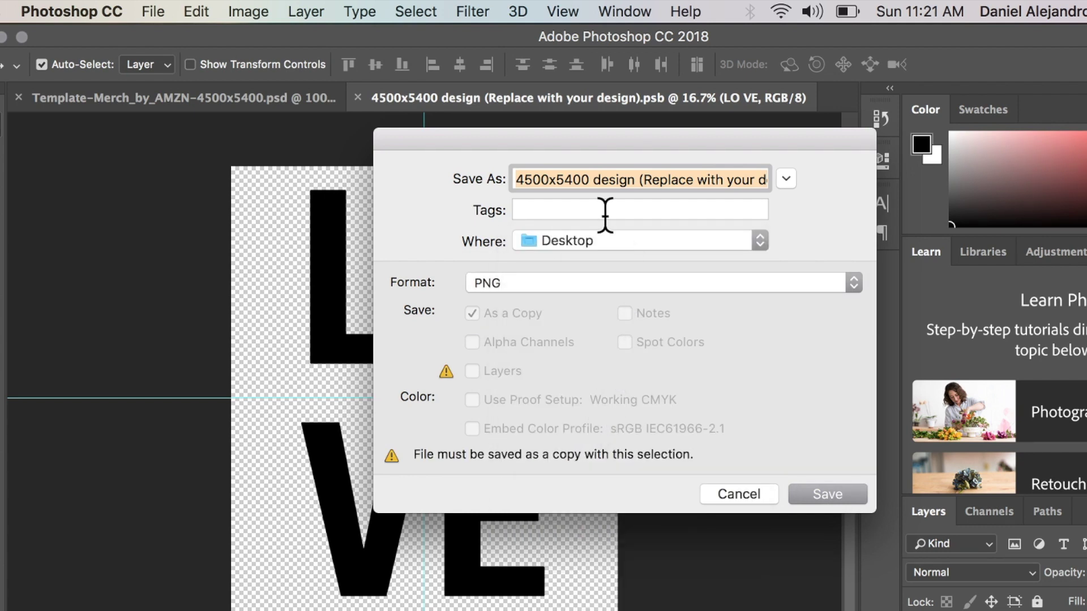
{"action": "type", "text": "love.png"}
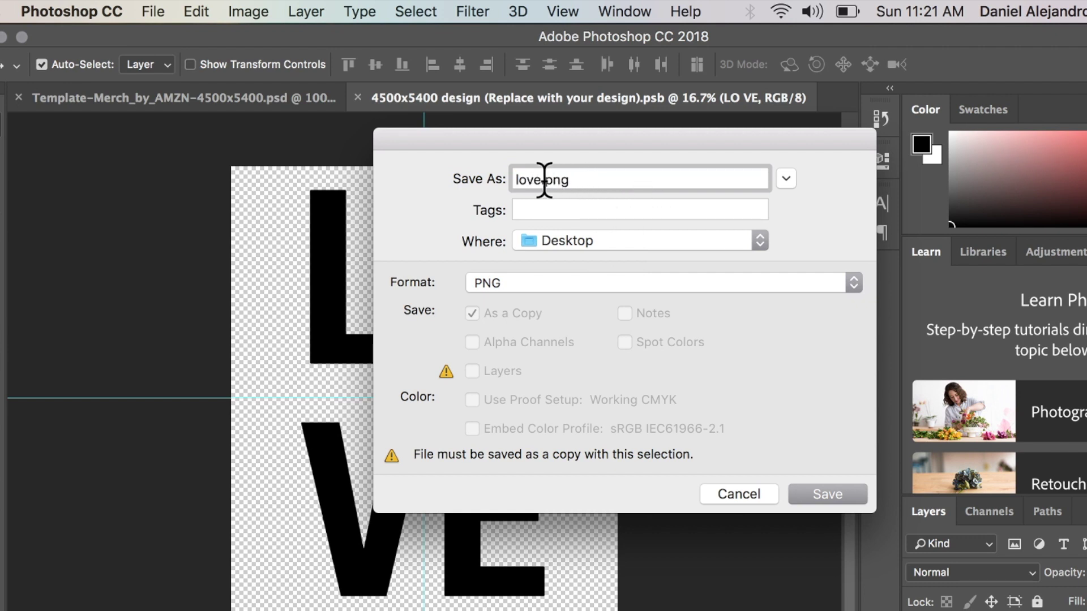
{"action": "left_click", "coordinate": [823, 486]}
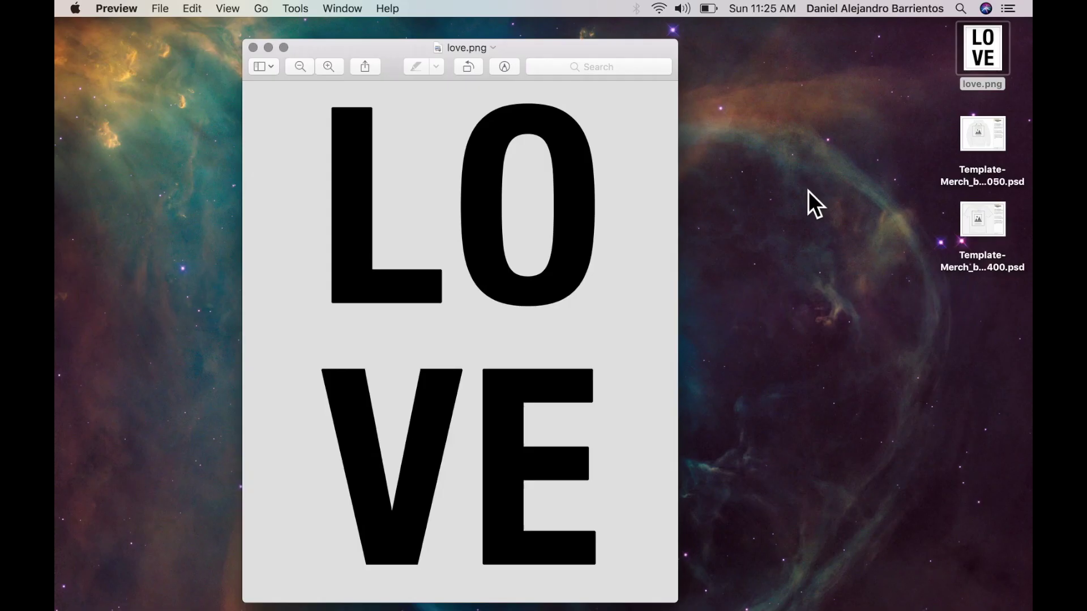